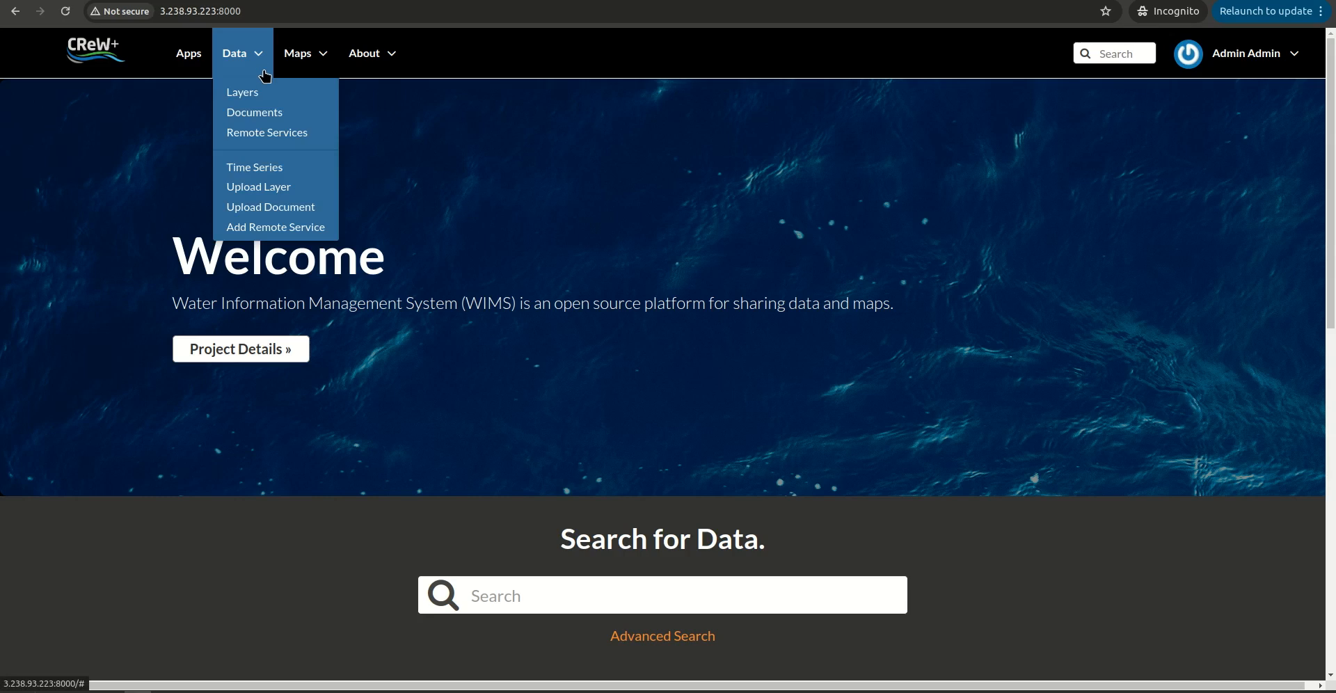
Open the watersheds layer's detail page from the layers list and go to its permissions section
{"action": "left_click", "coordinate": [251, 88]}
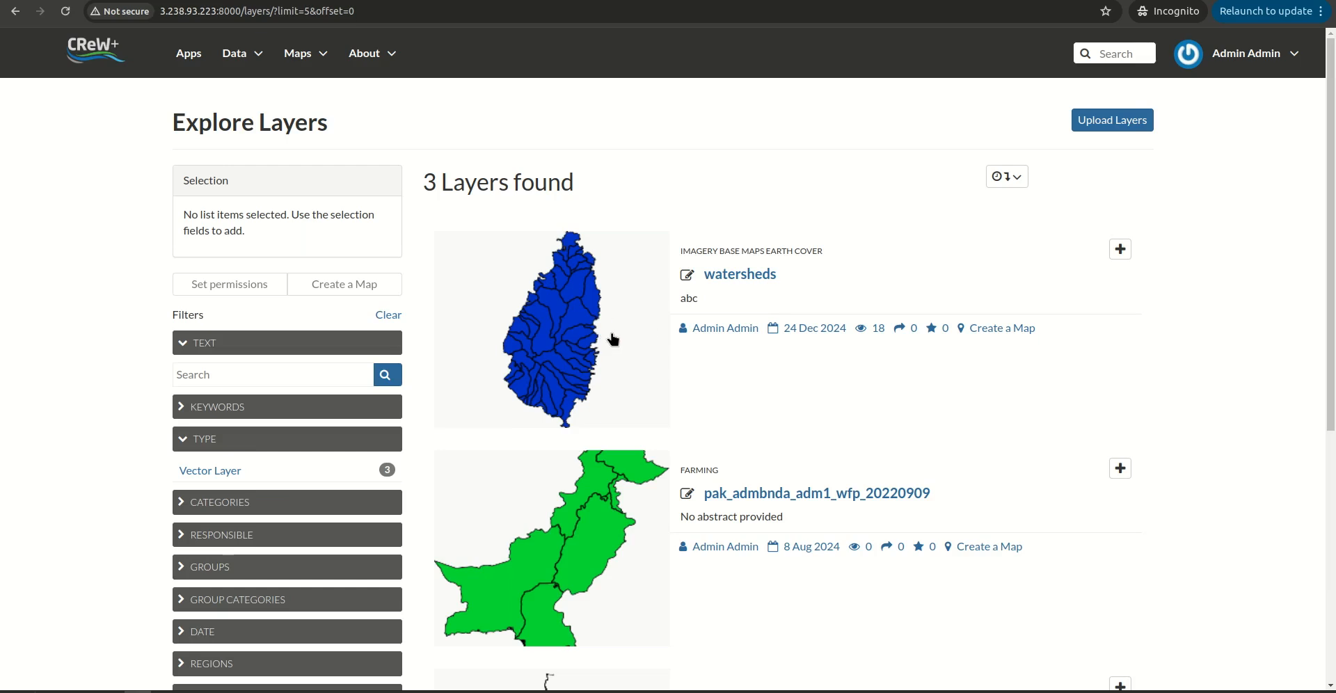
{"action": "left_click", "coordinate": [740, 276]}
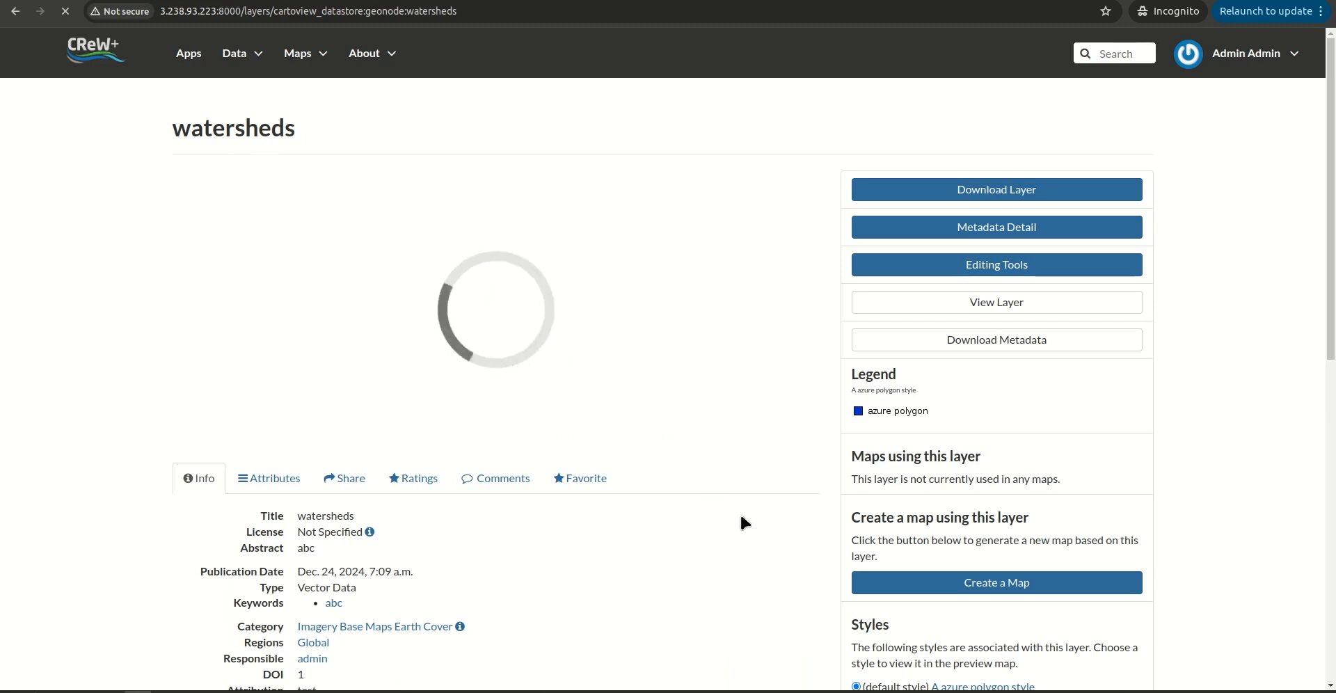
{"action": "scroll", "coordinate": [740, 521], "scroll_direction": "down", "scroll_amount": 2}
{"action": "scroll", "coordinate": [740, 516], "scroll_direction": "down", "scroll_amount": 8}
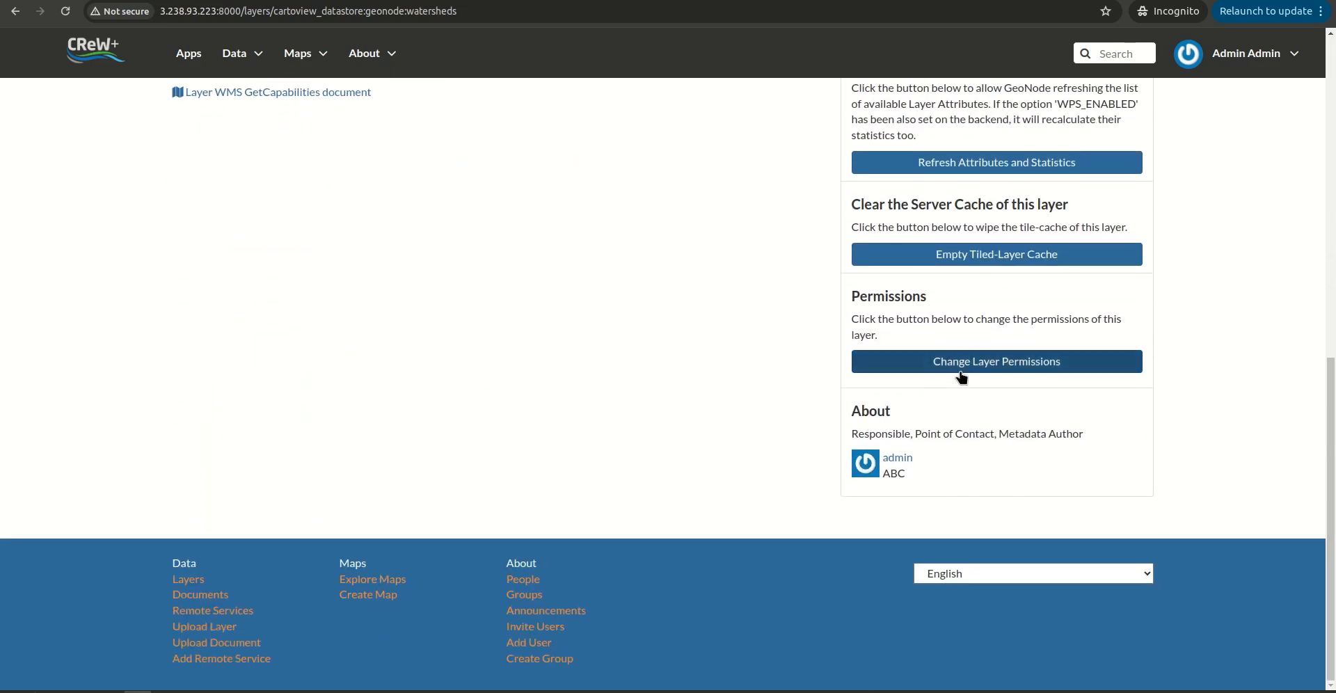
Change the watersheds layer's permissions so that Anyone can no longer download it, and apply the change
{"action": "left_click", "coordinate": [965, 372]}
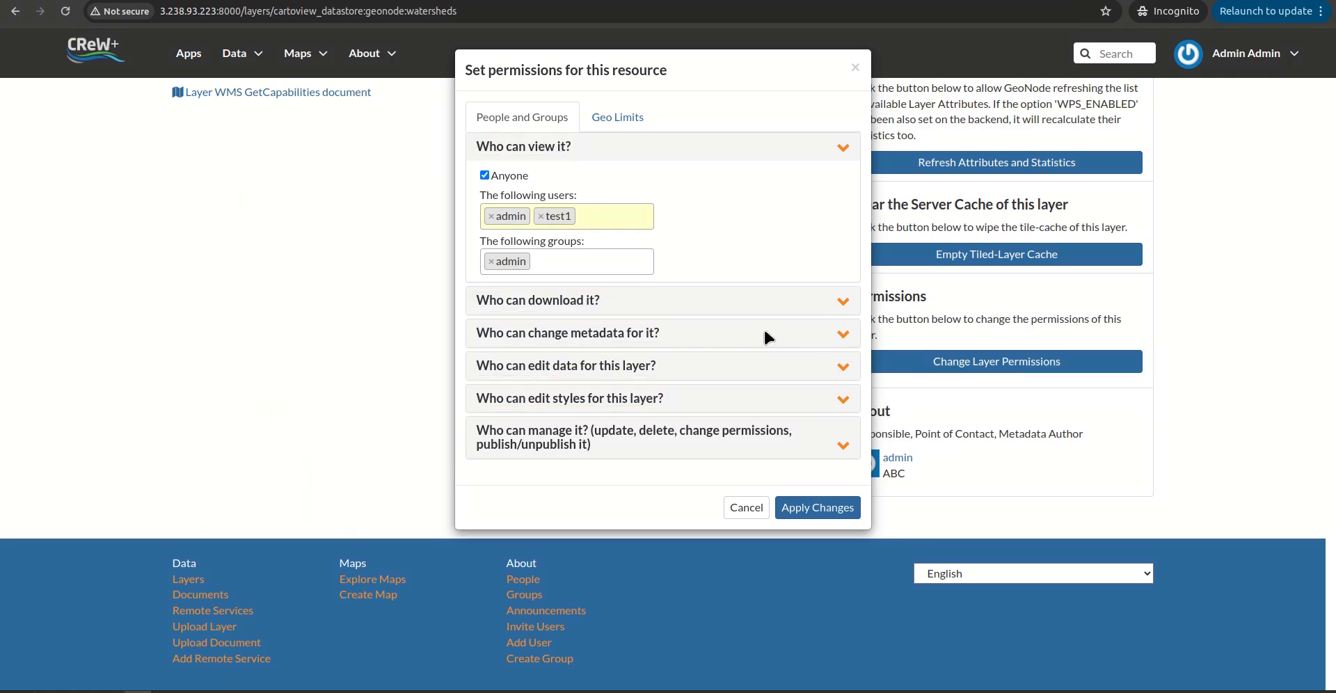
{"action": "left_click", "coordinate": [519, 300]}
{"action": "left_click", "coordinate": [485, 329]}
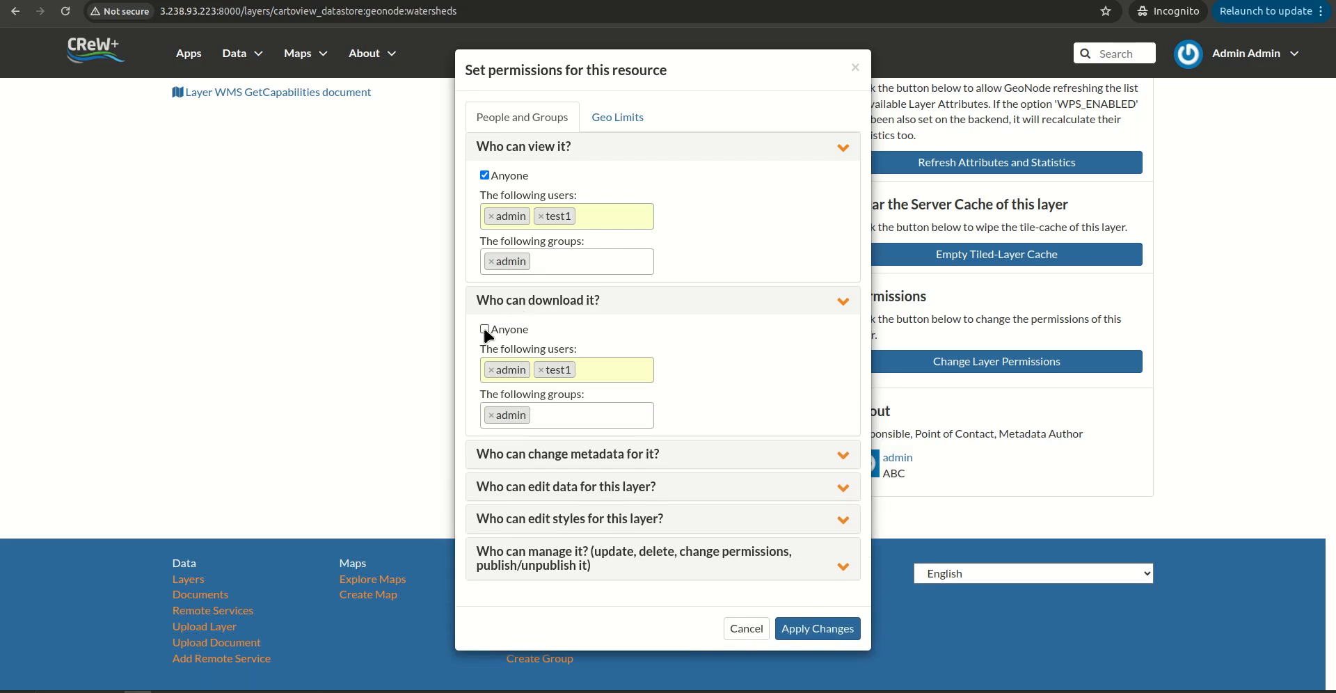
{"action": "left_click", "coordinate": [823, 627]}
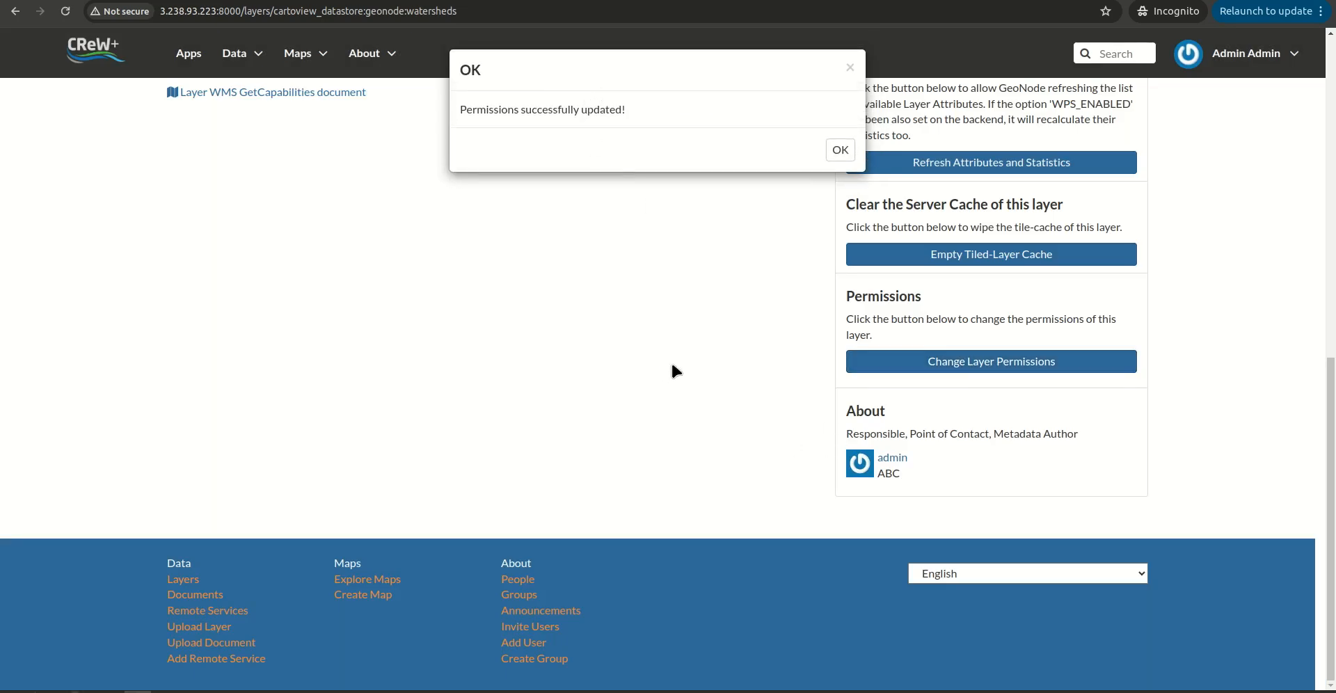
{"action": "left_click", "coordinate": [838, 155]}
Switch to the signed-out browser session, open the watersheds layer from the layers list, and examine which actions it offers
{"action": "key", "text": "alt+Tab"}
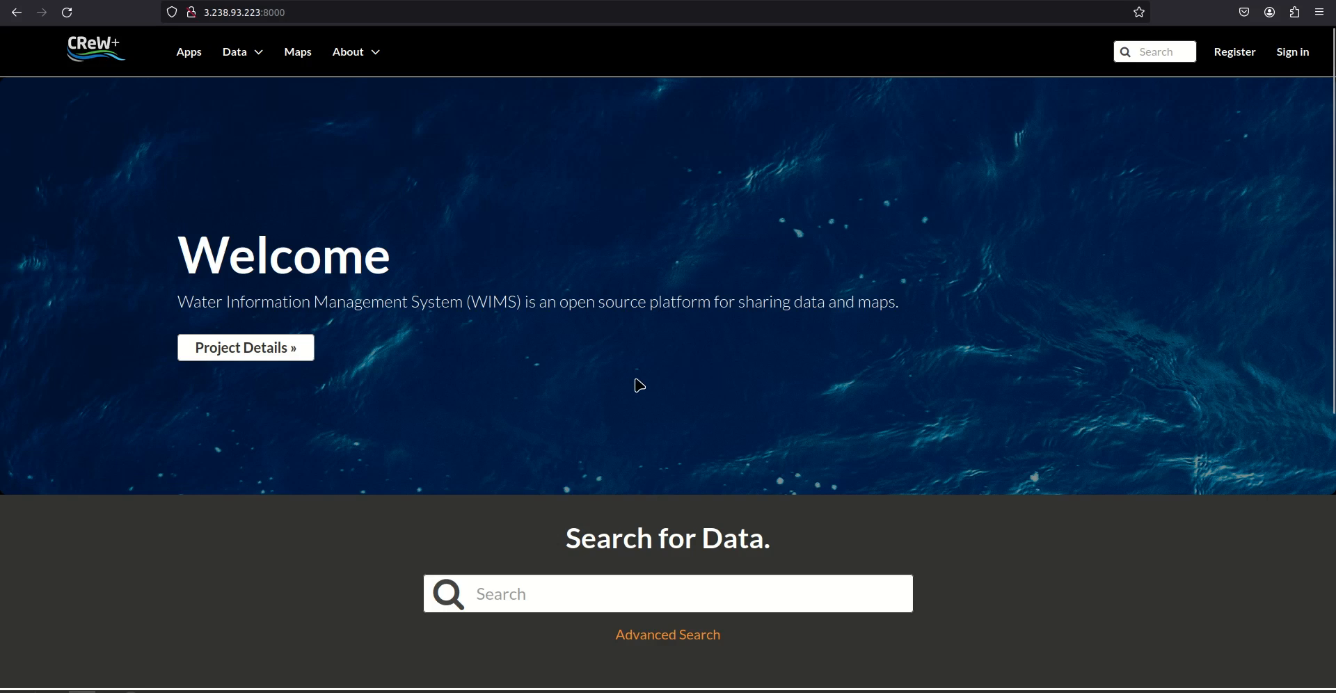
{"action": "left_click", "coordinate": [264, 56]}
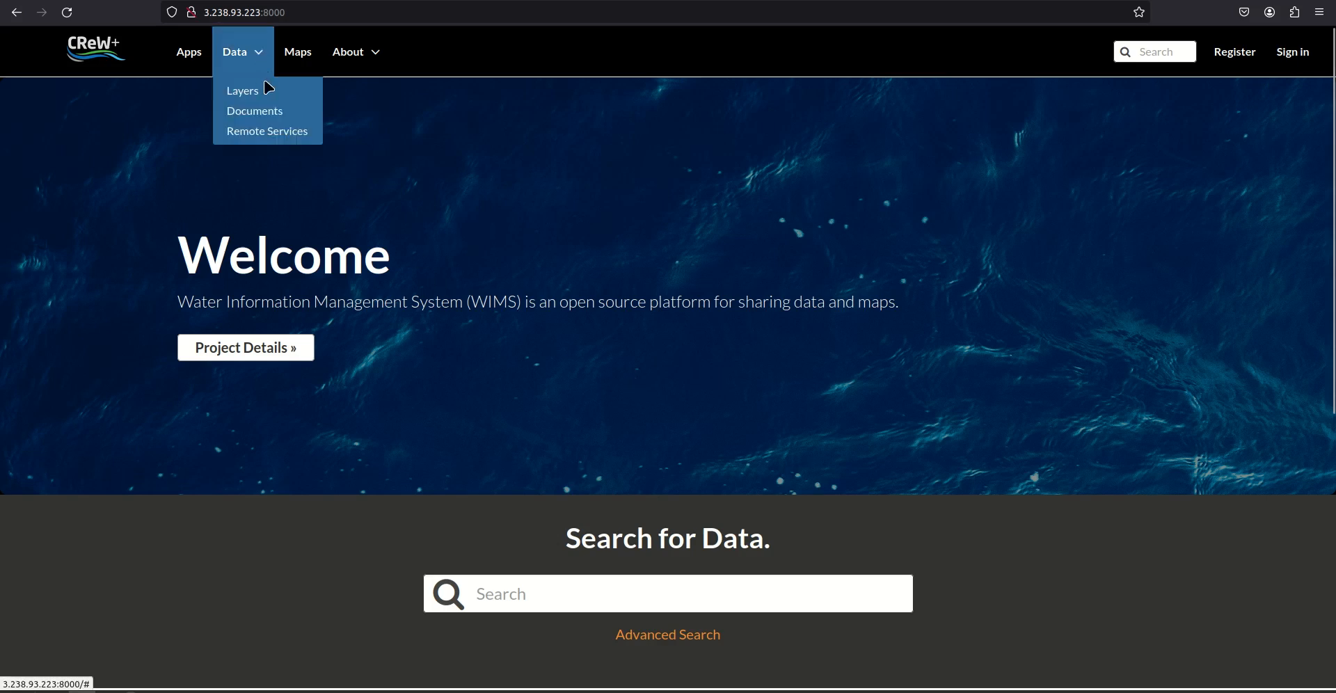
{"action": "left_click", "coordinate": [263, 90]}
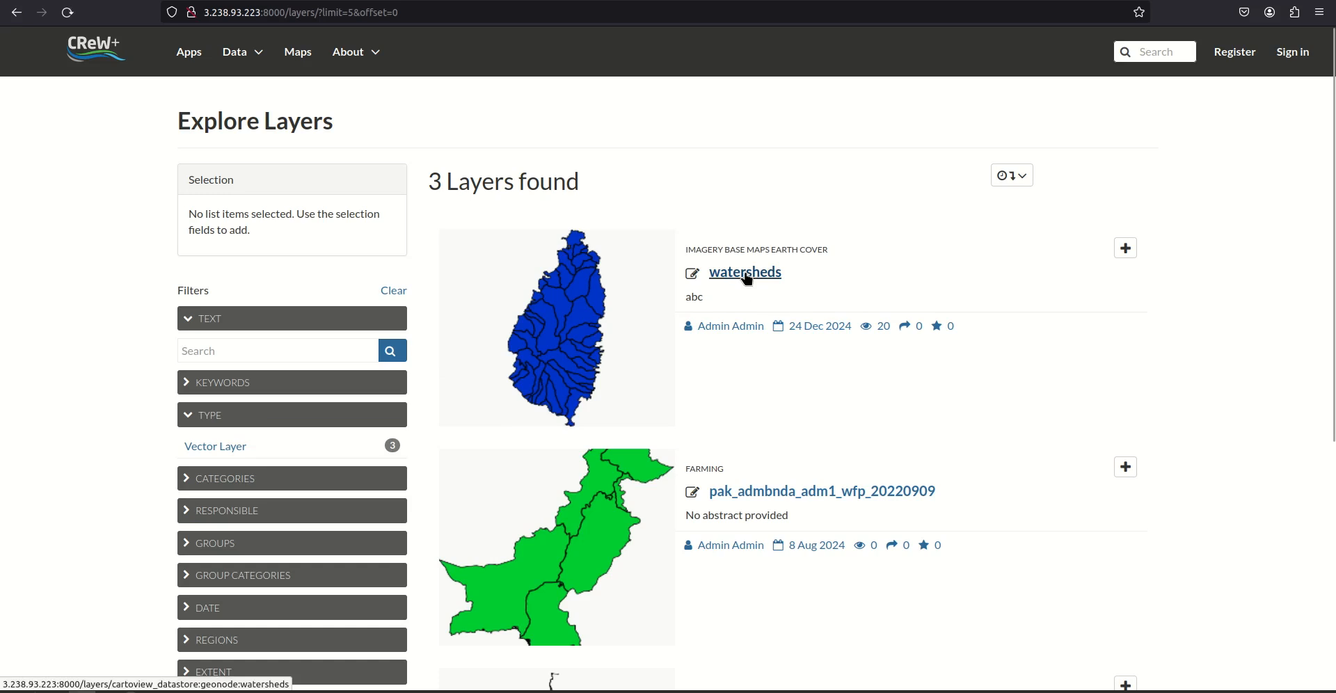
{"action": "left_click", "coordinate": [746, 277]}
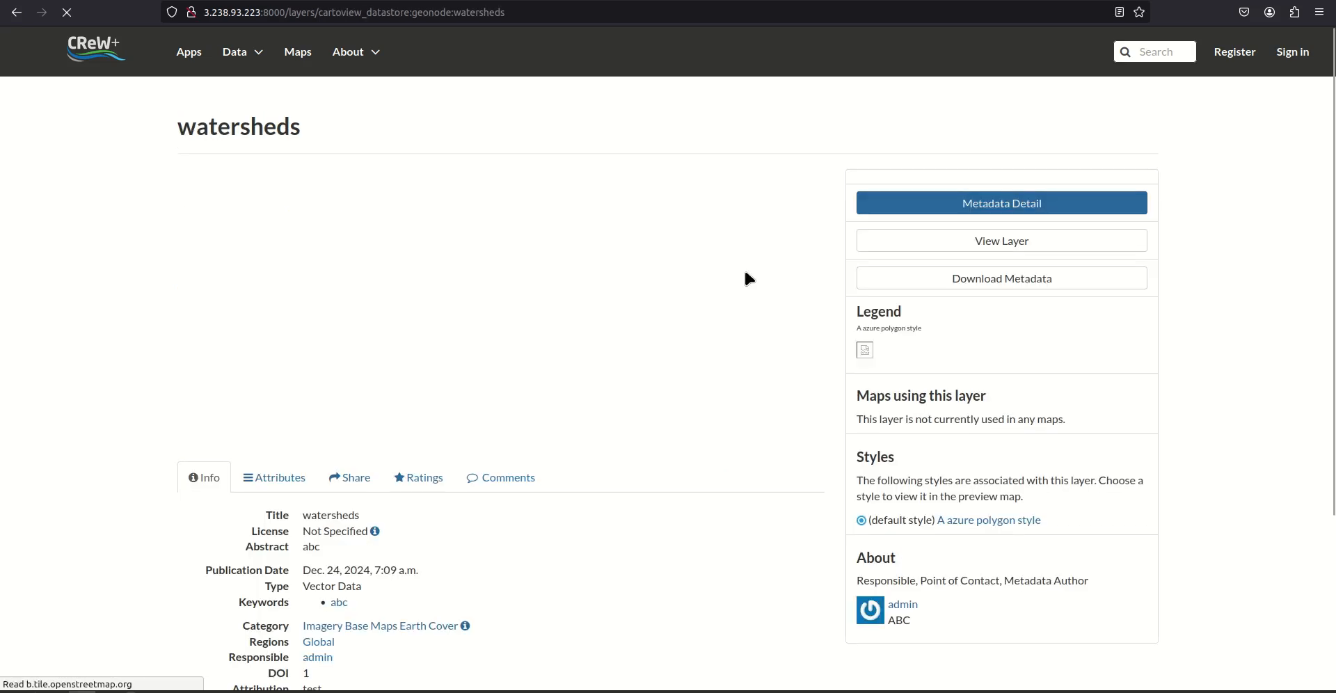
{"action": "scroll", "coordinate": [691, 299], "scroll_direction": "down", "scroll_amount": 3}
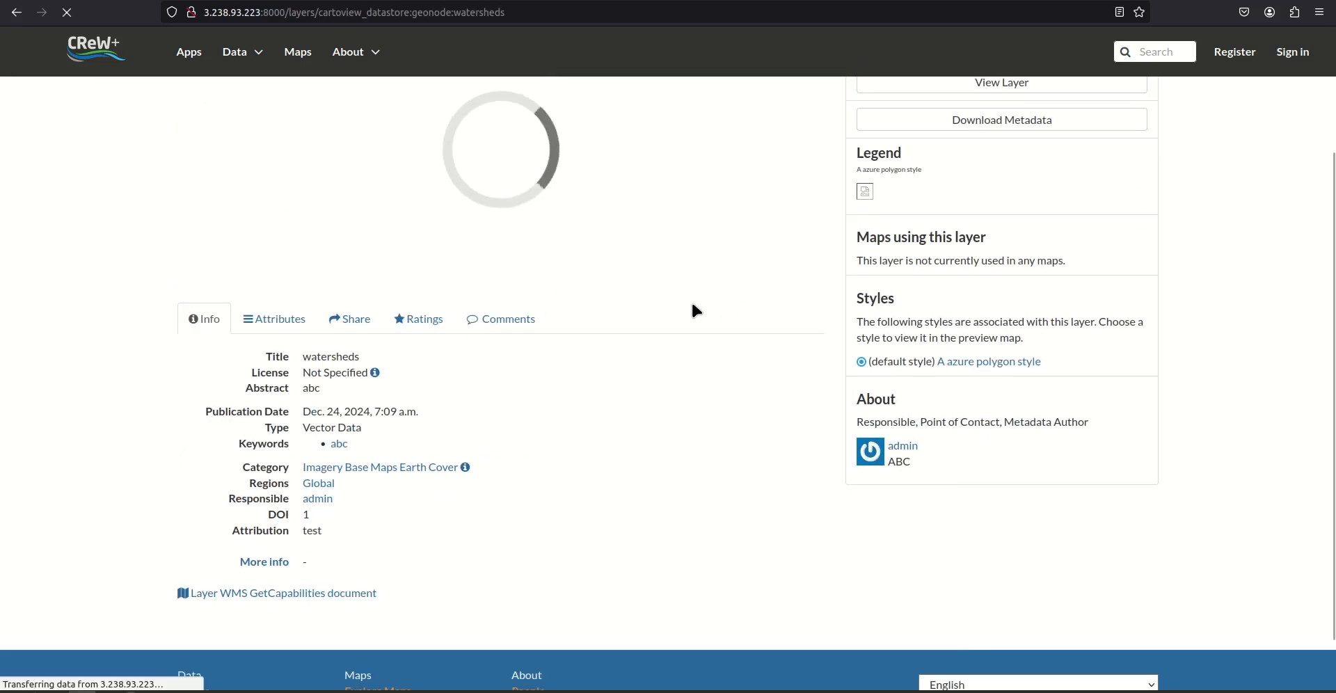
{"action": "scroll", "coordinate": [691, 306], "scroll_direction": "up", "scroll_amount": 3}
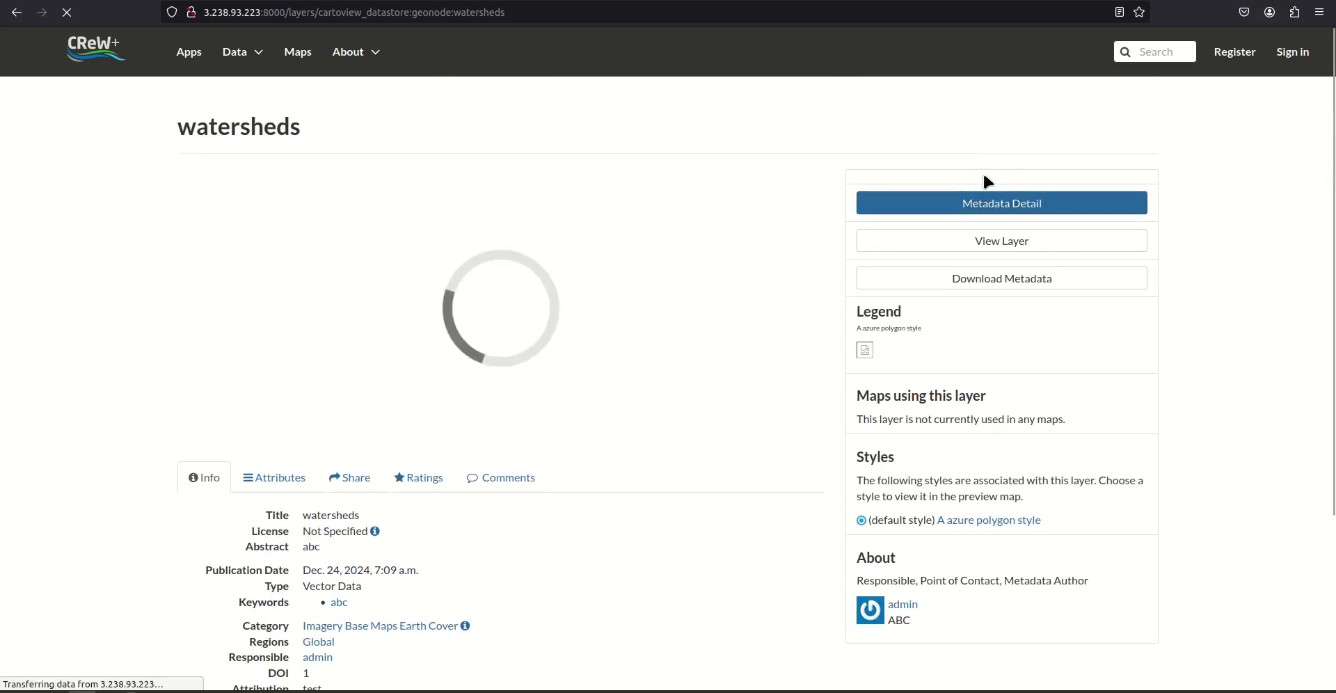
Compare the download option on the watersheds page between the admin session and the signed-out session
{"action": "key", "text": "alt+Tab"}
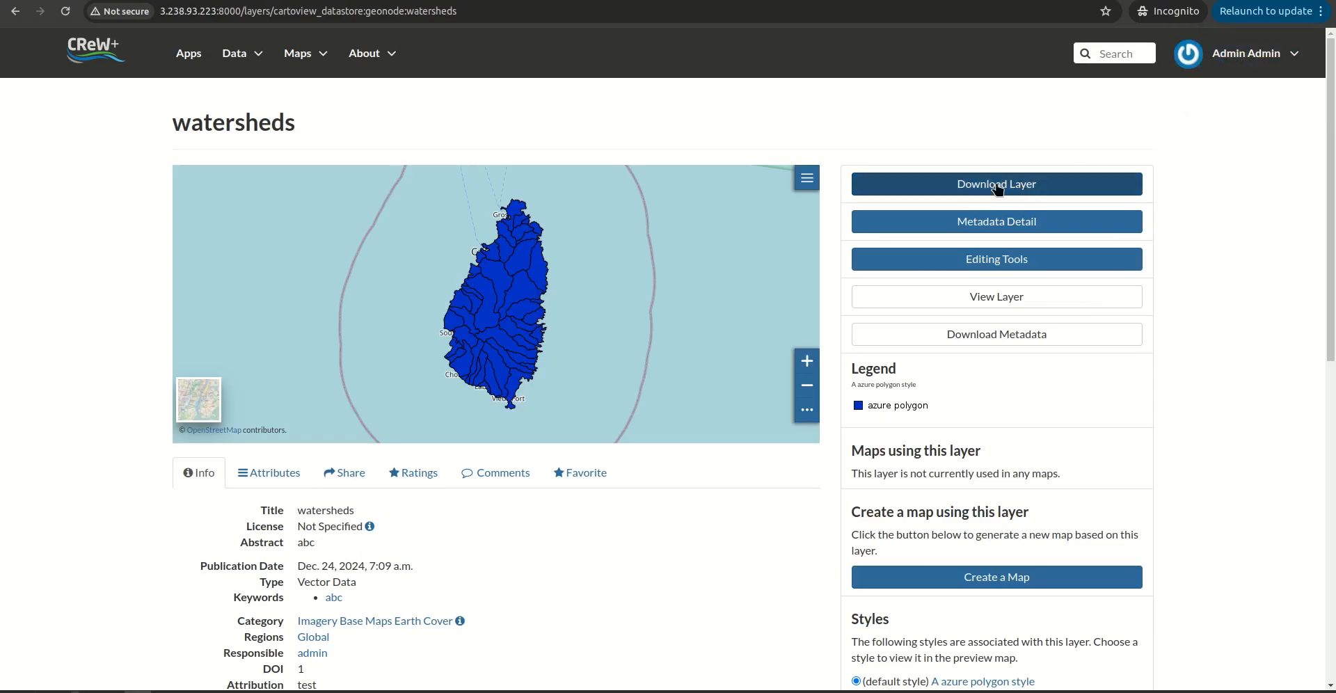
{"action": "key", "text": "alt+Tab"}
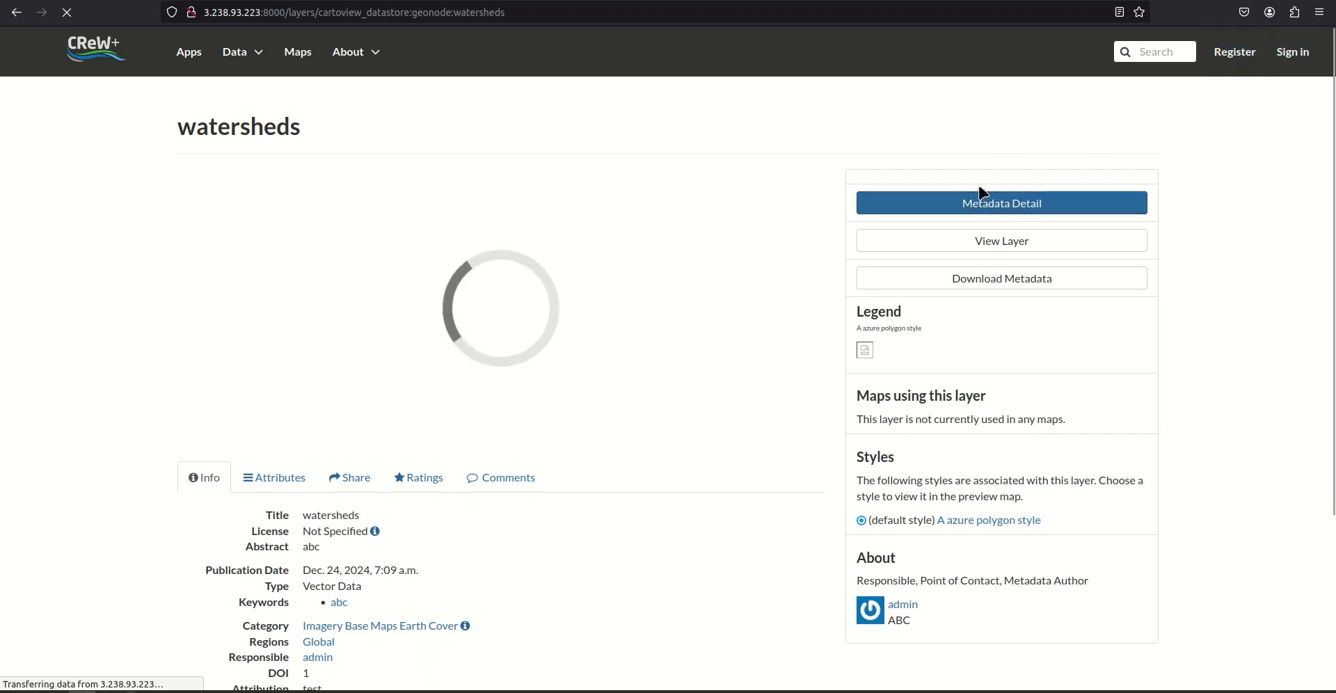
{"action": "key", "text": "alt+Tab"}
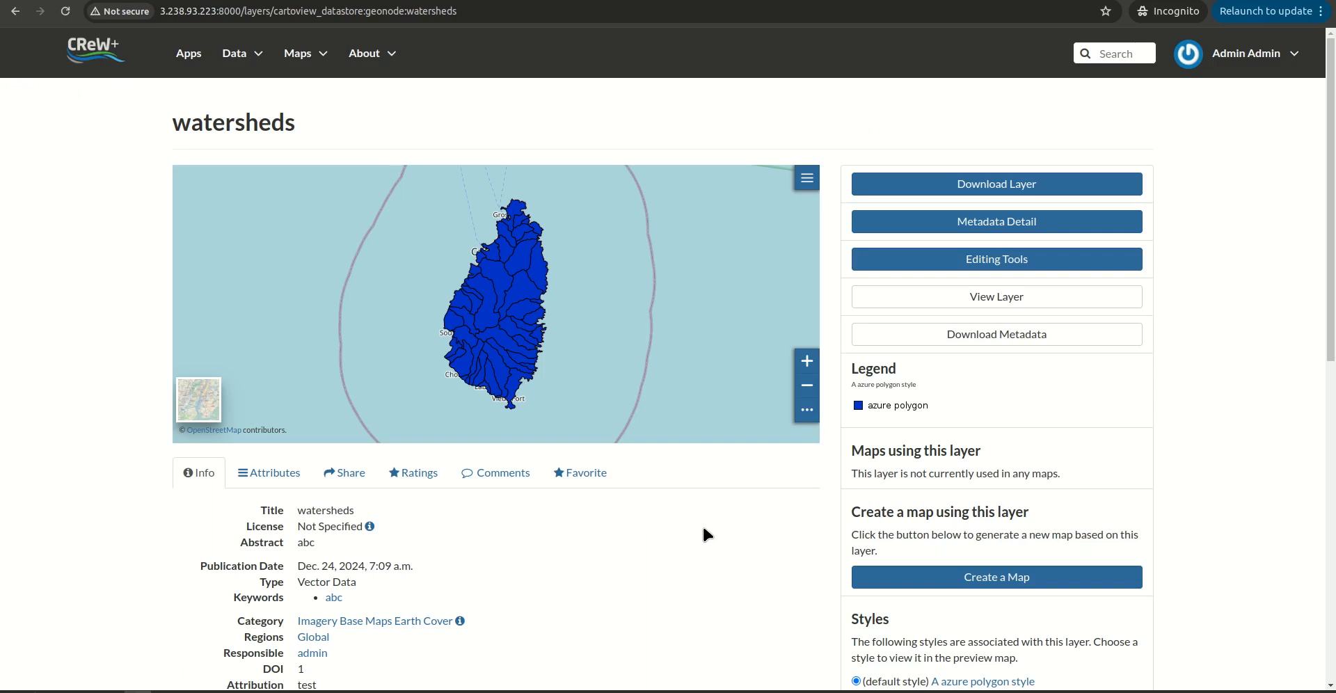
Switch to the test1 session, open the watersheds layer from the layers list, and check whether downloading is offered
{"action": "key", "text": "alt+Tab"}
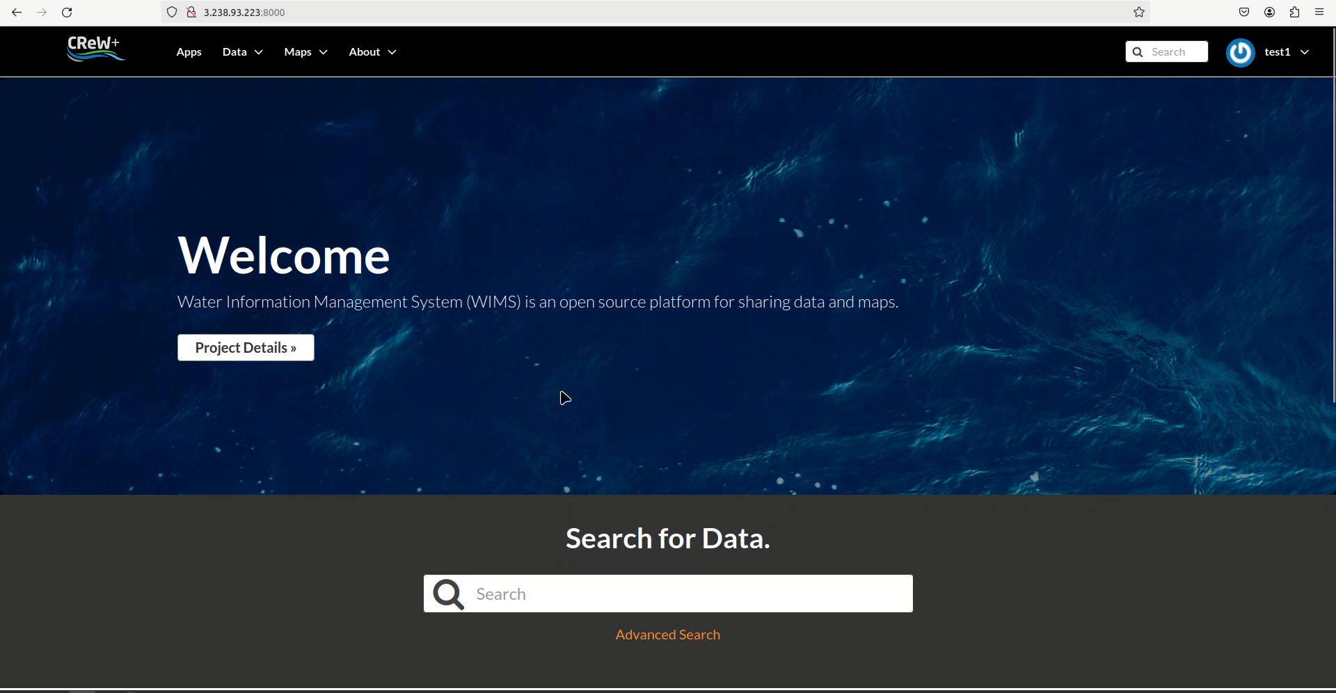
{"action": "left_click", "coordinate": [240, 53]}
{"action": "left_click", "coordinate": [240, 90]}
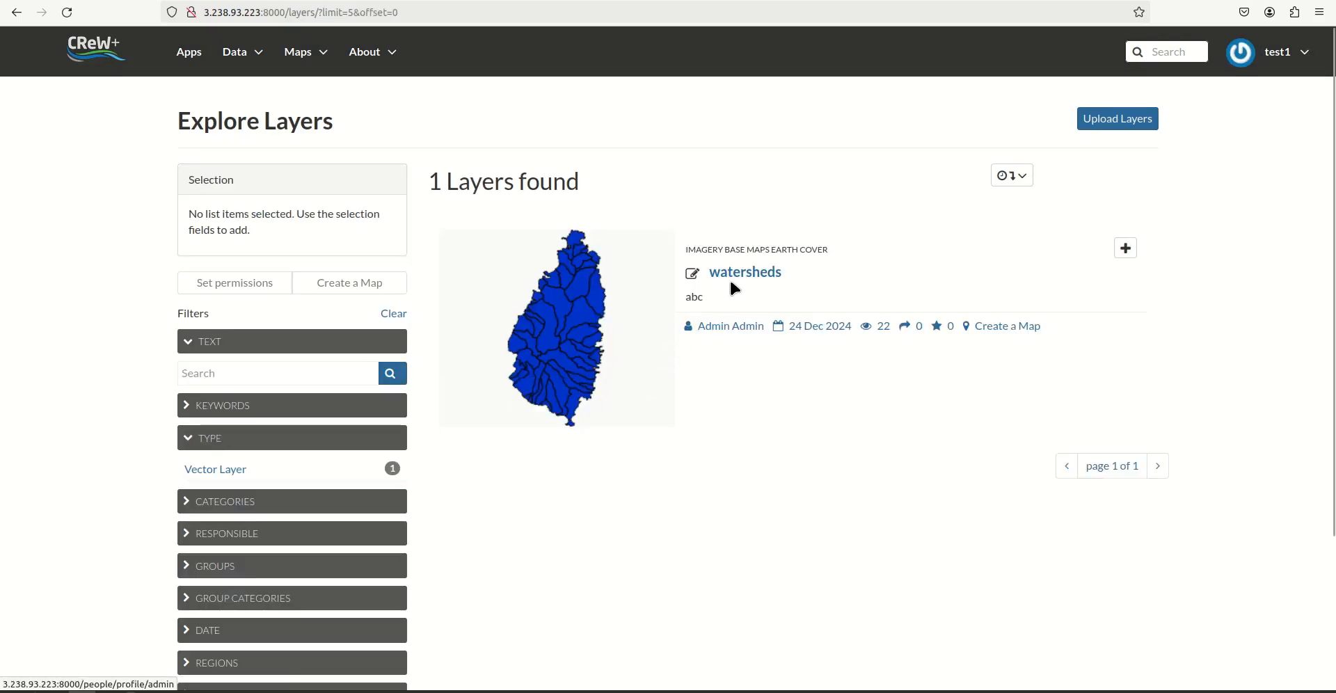
{"action": "left_click", "coordinate": [730, 281]}
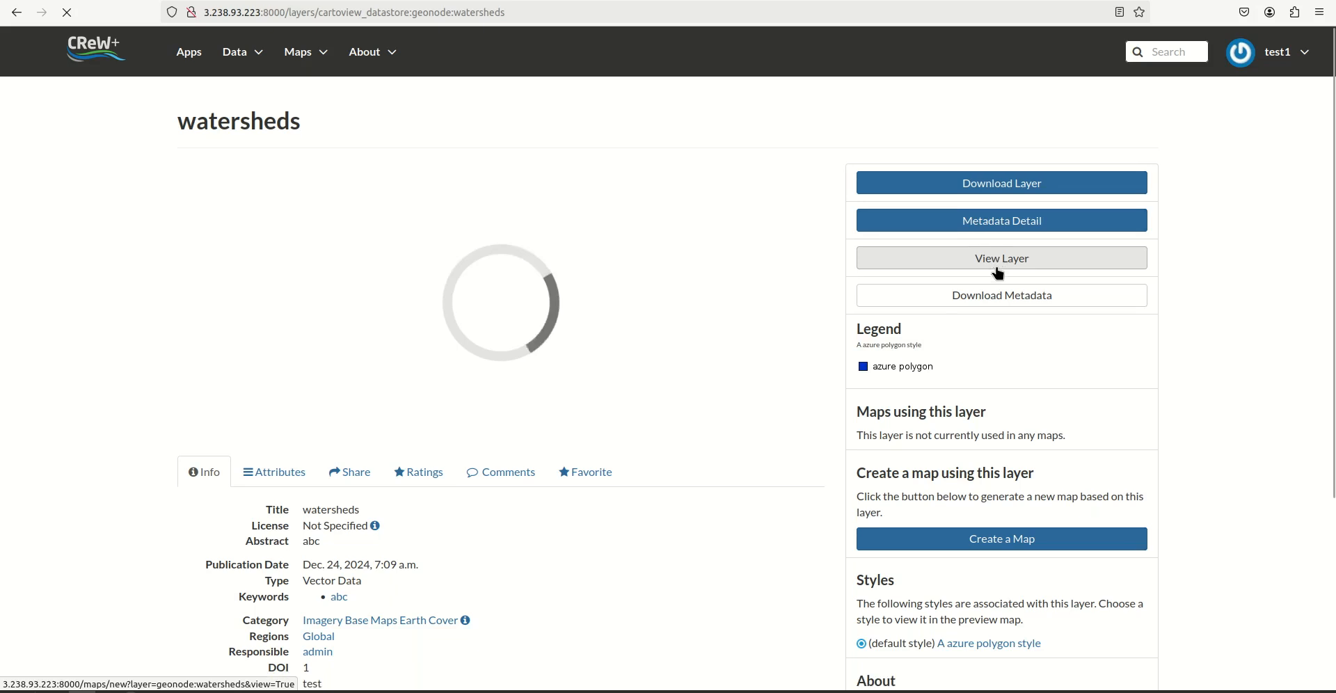
Back in the admin session, try to remove only test1's view permission for the watersheds layer
{"action": "key", "text": "alt+Tab"}
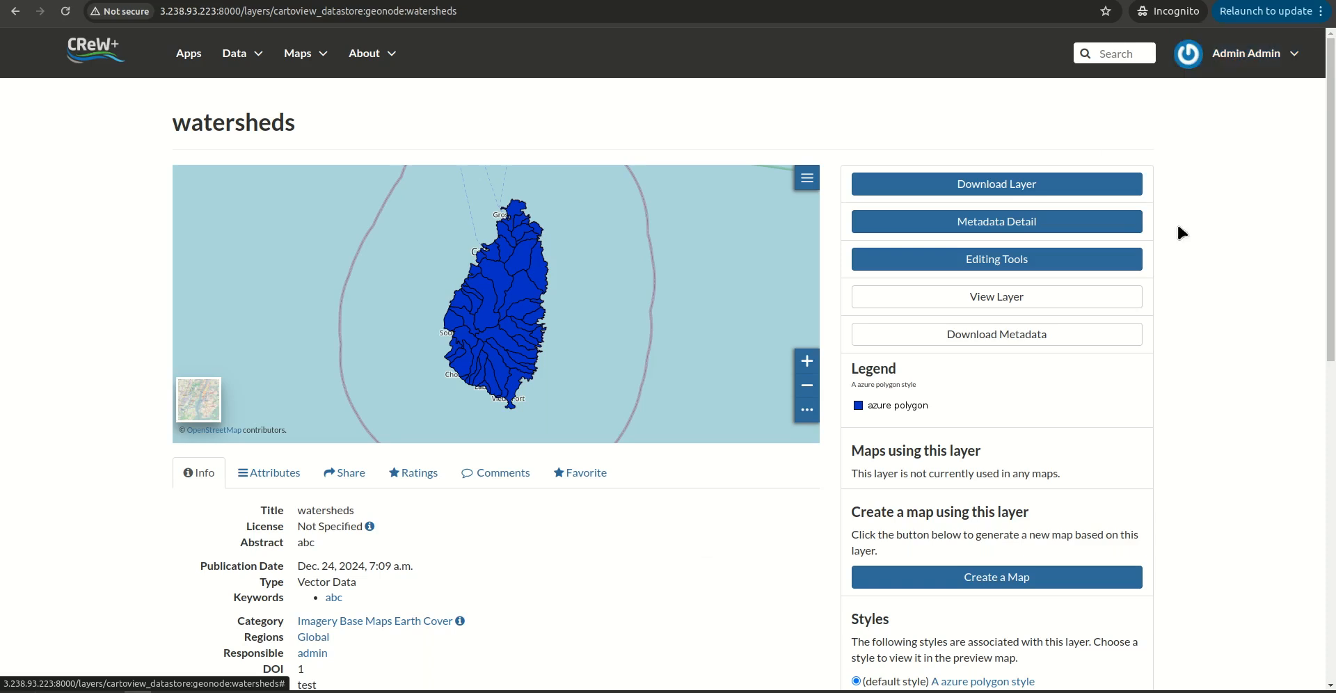
{"action": "scroll", "coordinate": [723, 552], "scroll_direction": "down", "scroll_amount": 10}
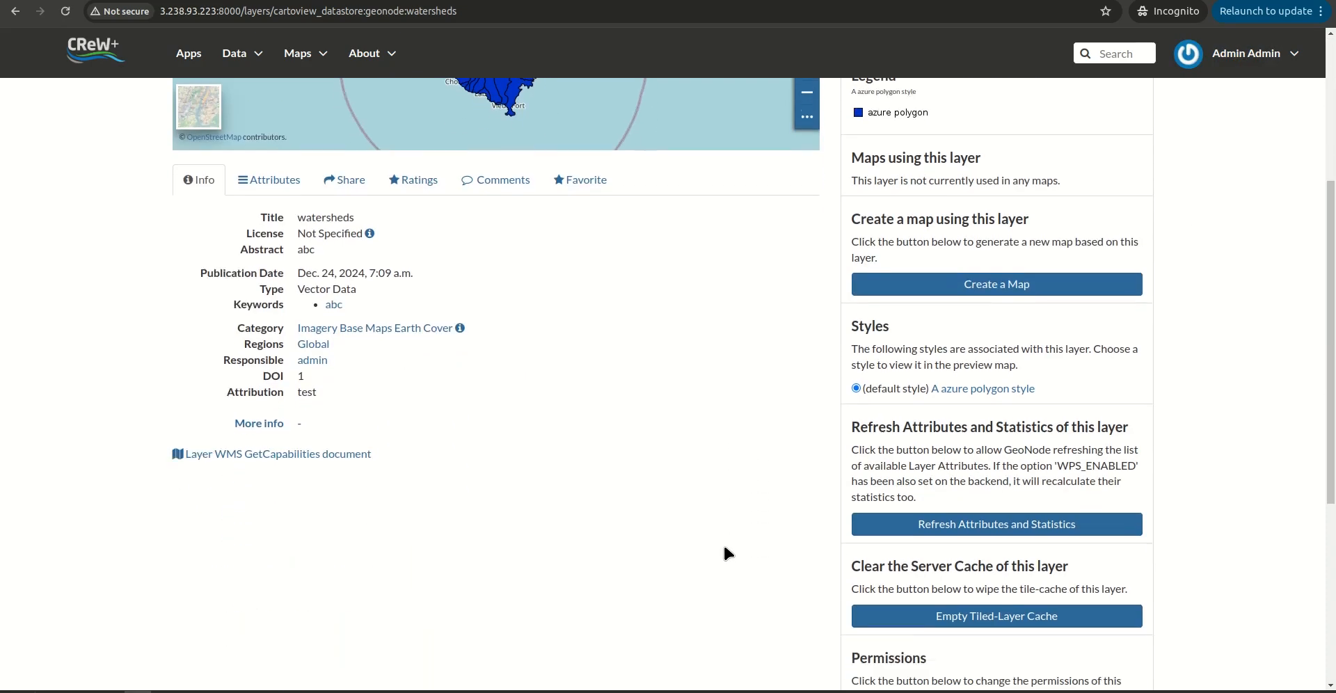
{"action": "left_click", "coordinate": [930, 364]}
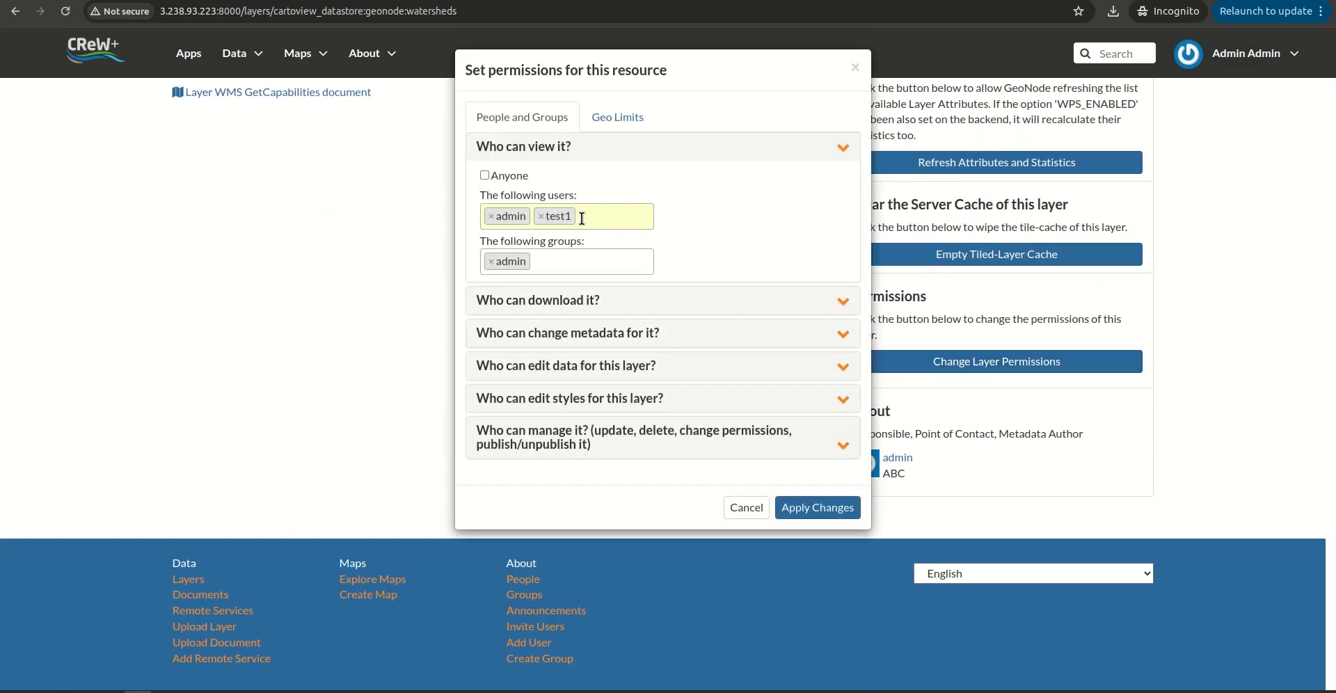
{"action": "left_click", "coordinate": [539, 216]}
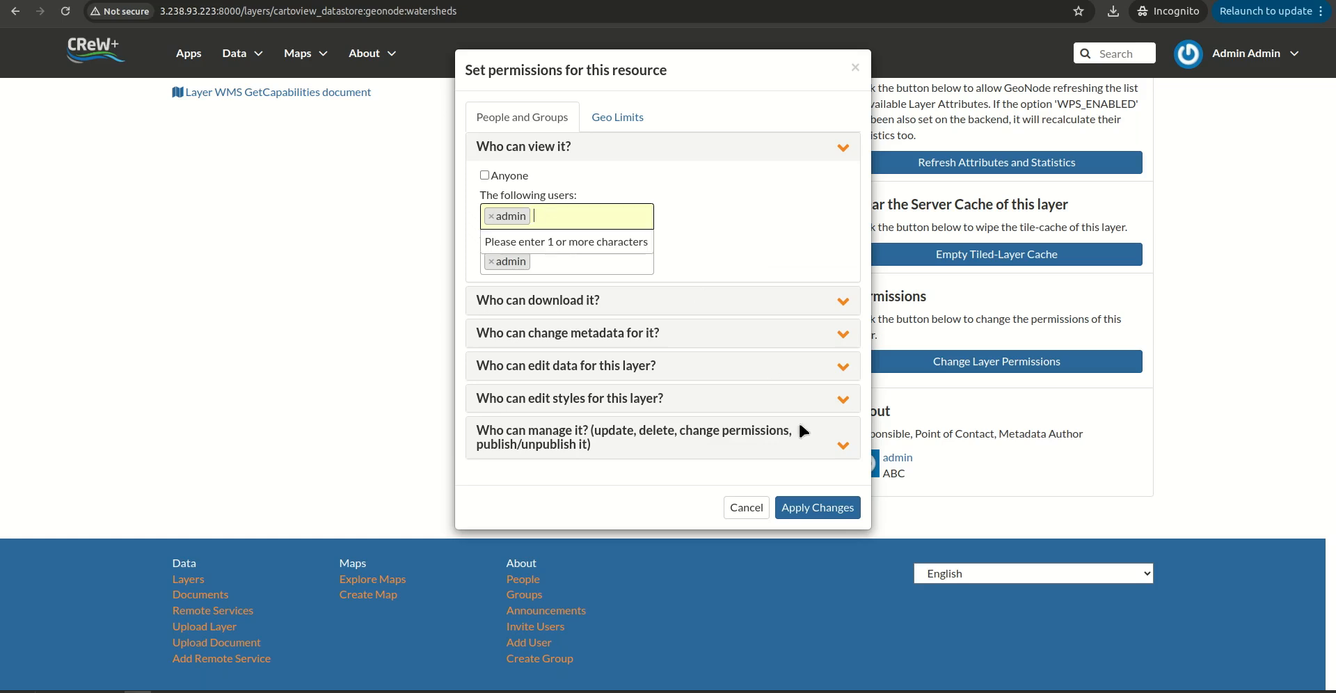
{"action": "left_click", "coordinate": [807, 507]}
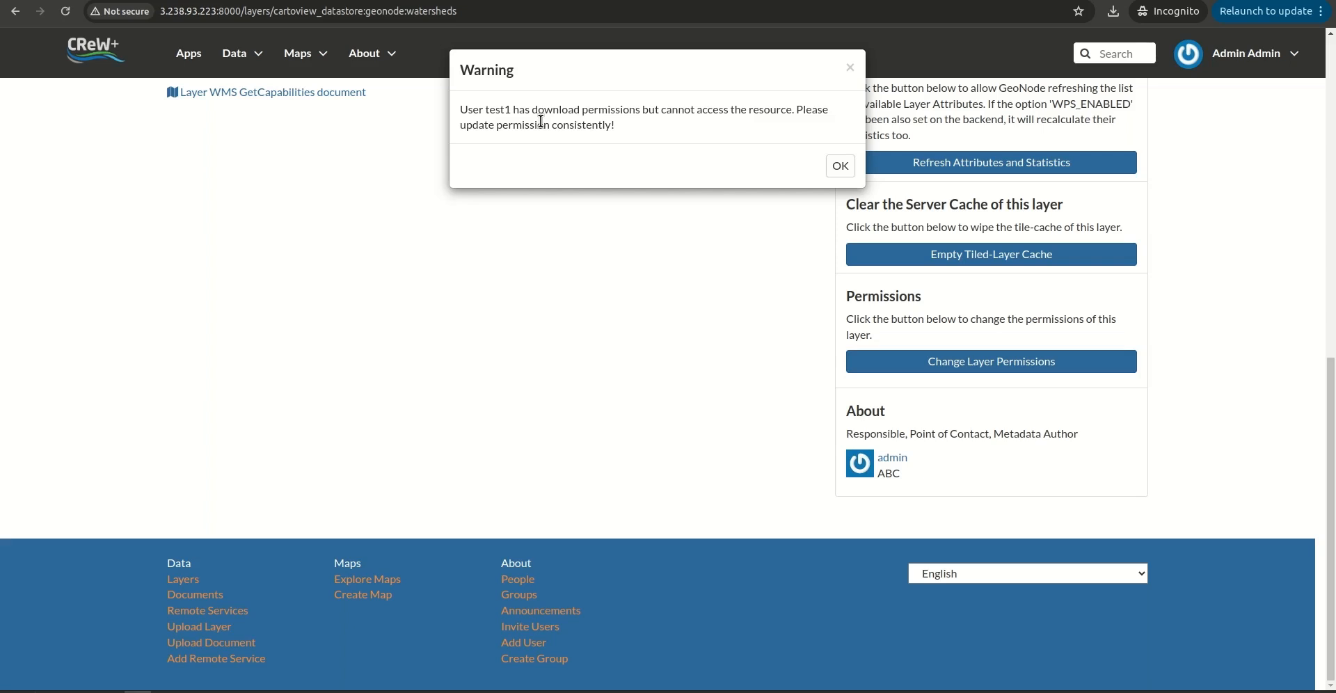
{"action": "left_click", "coordinate": [831, 167]}
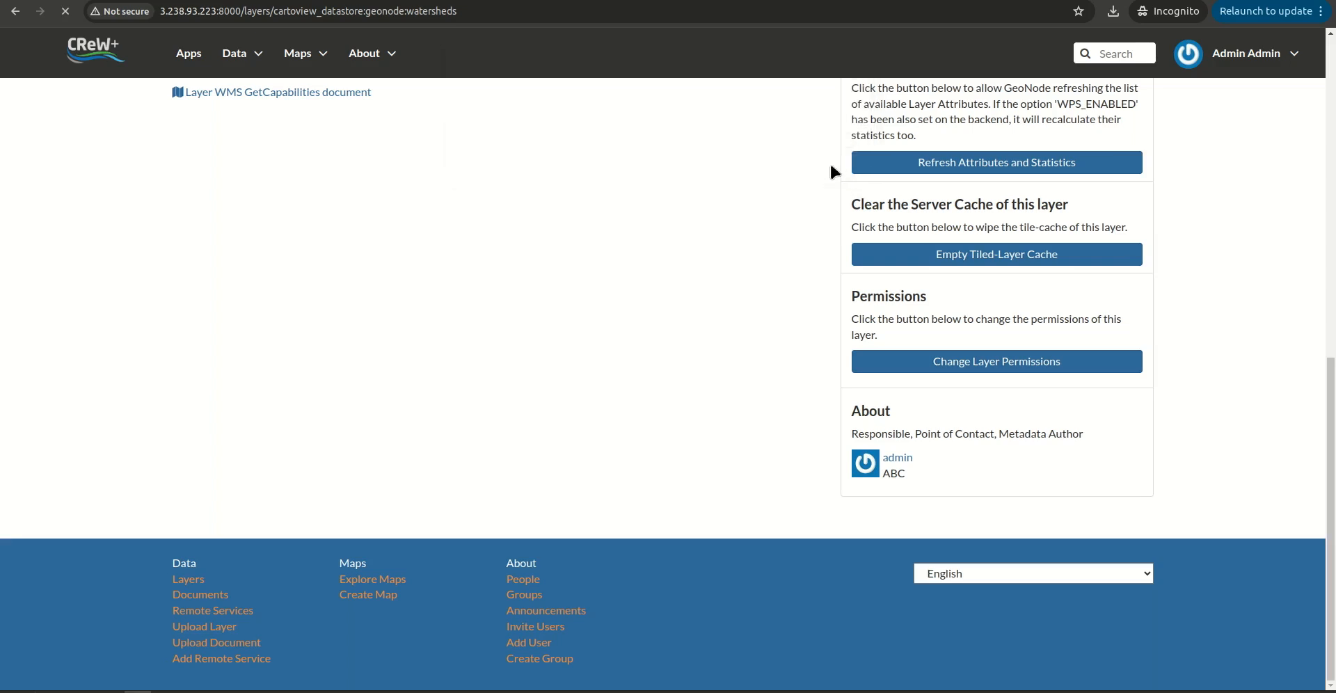
Remove test1 from both the view and download permissions of the watersheds layer and apply the changes
{"action": "left_click", "coordinate": [940, 369]}
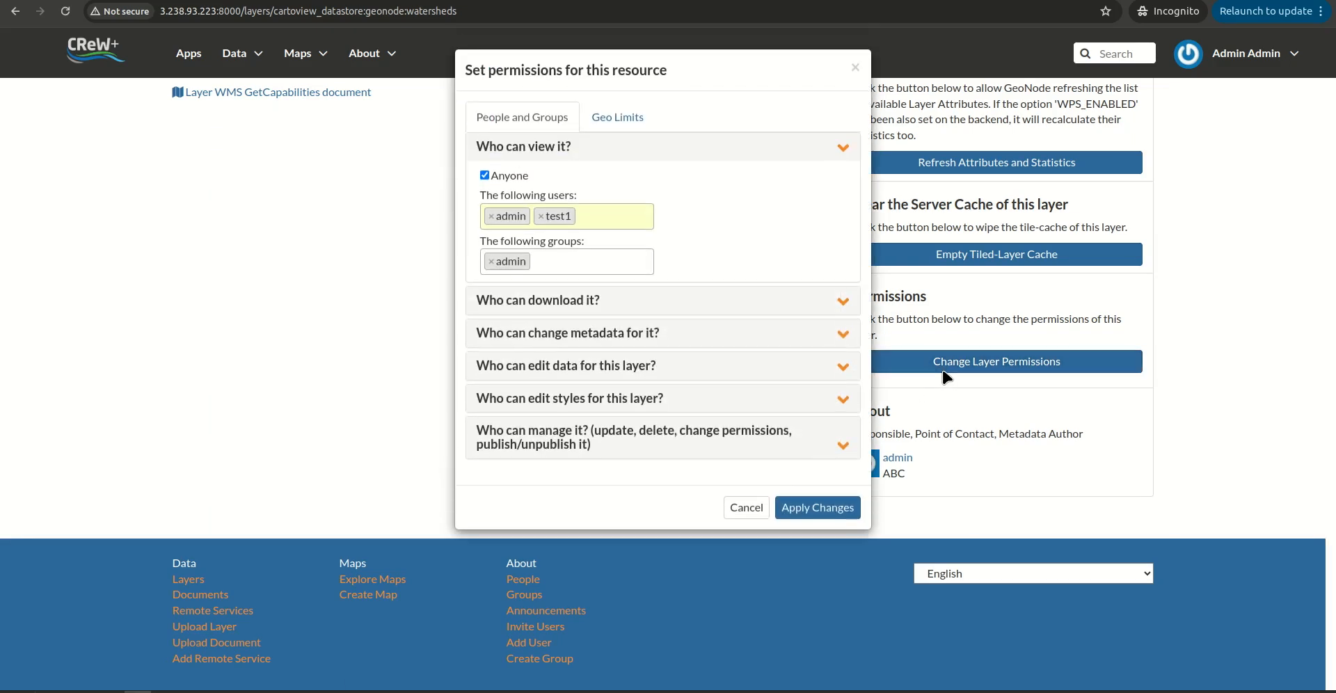
{"action": "left_click", "coordinate": [541, 217]}
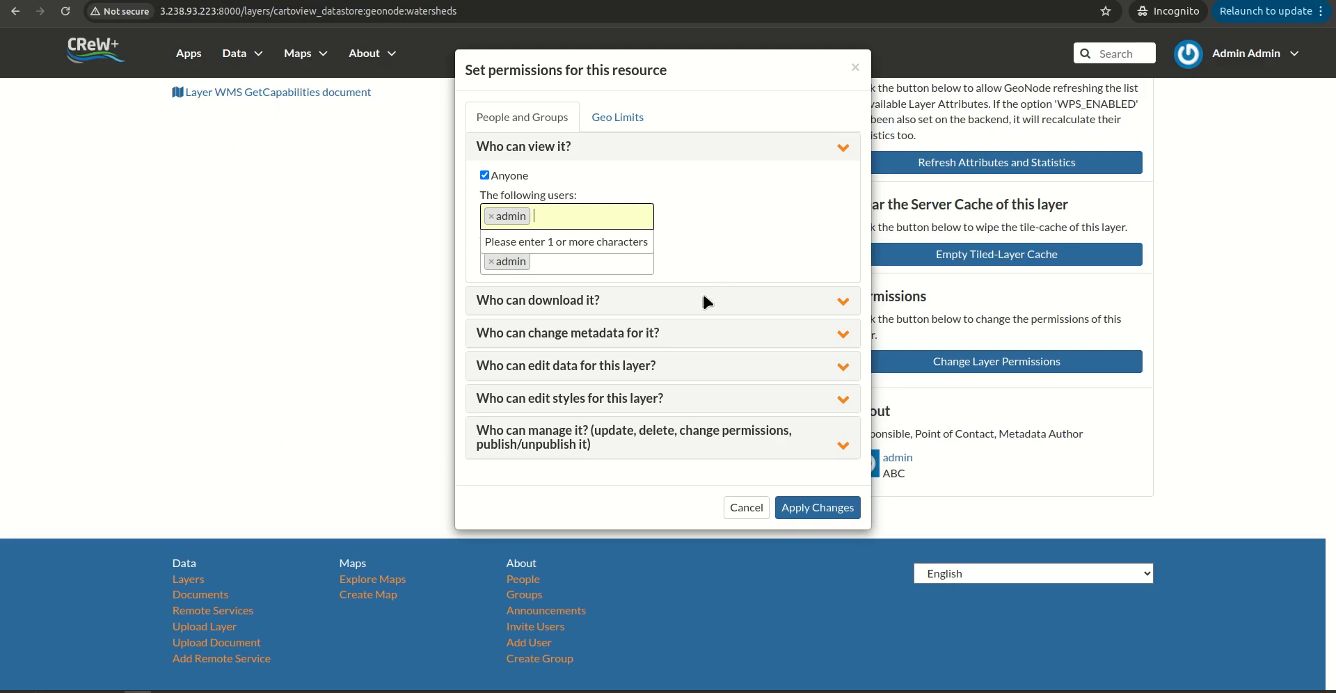
{"action": "left_click", "coordinate": [597, 302]}
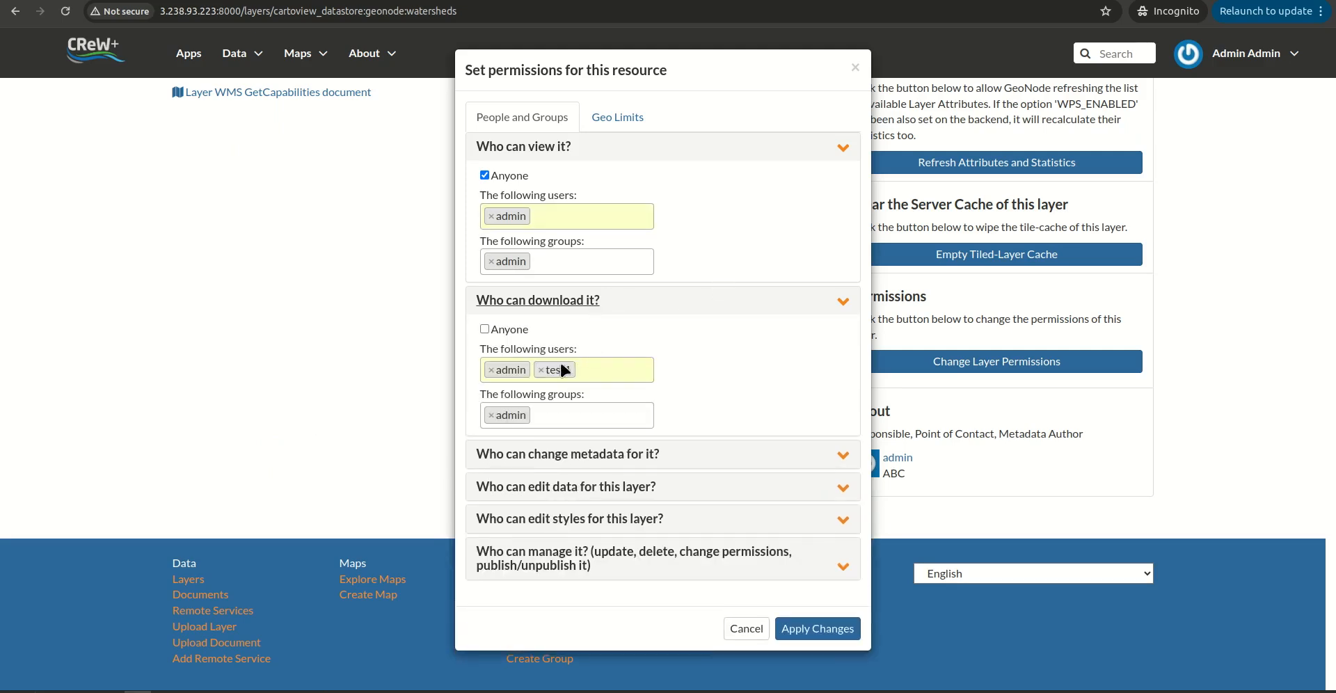
{"action": "left_click", "coordinate": [541, 371]}
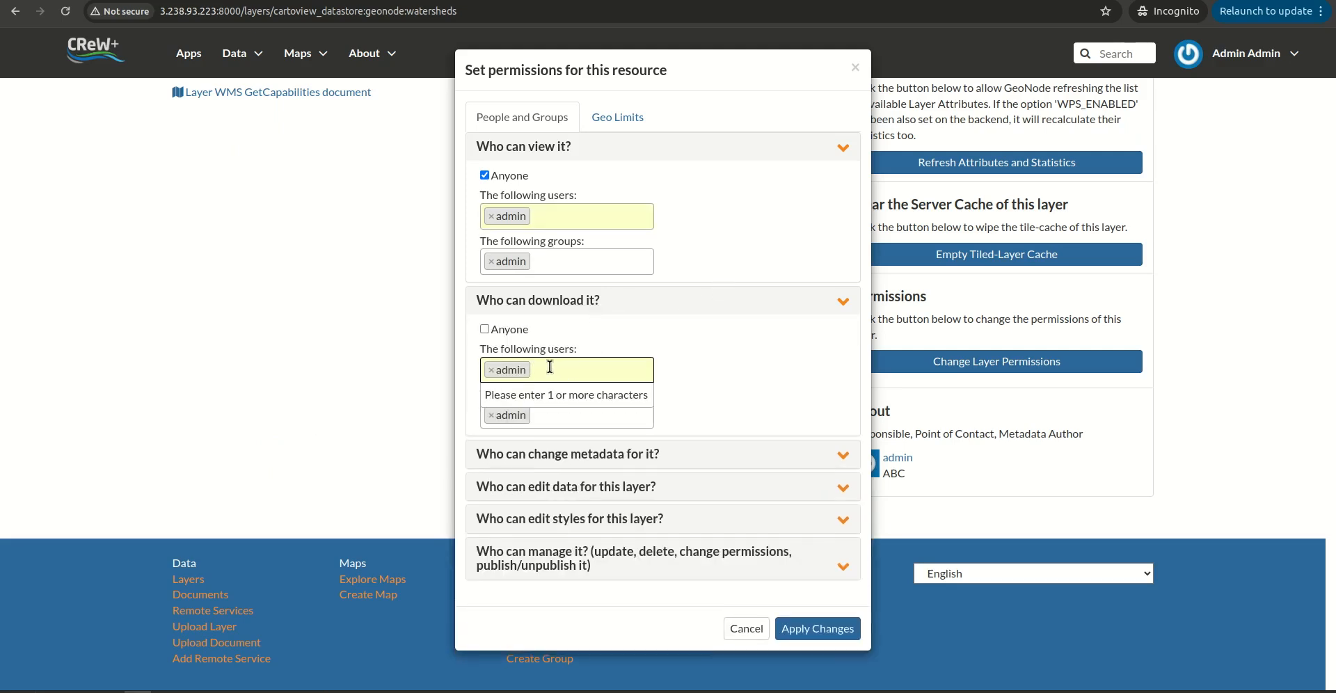
{"action": "left_click", "coordinate": [816, 630]}
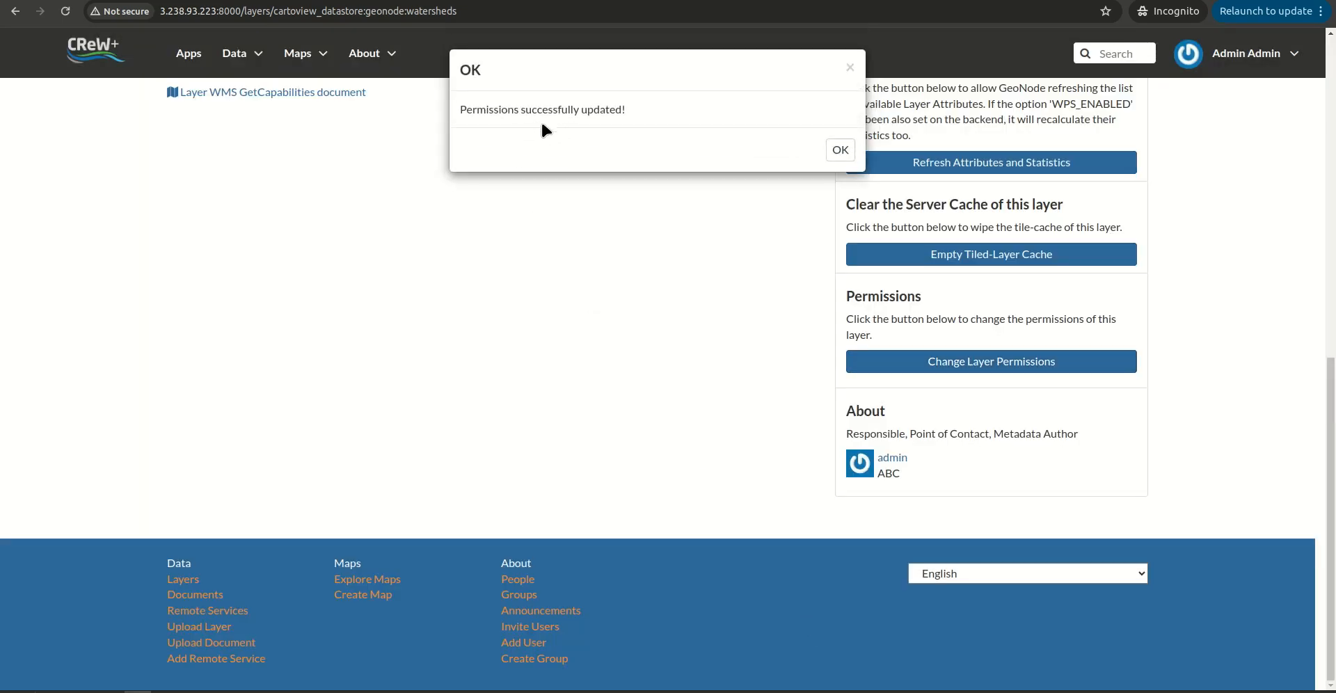
{"action": "left_click", "coordinate": [838, 151]}
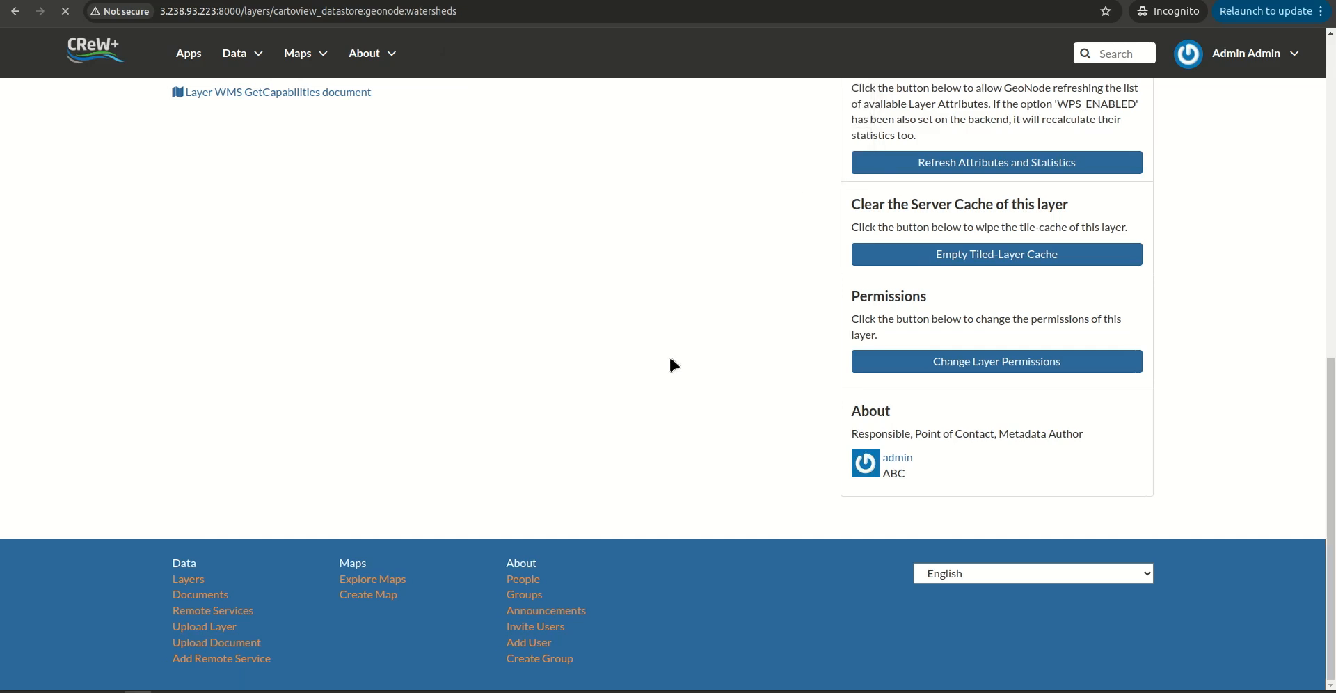
Switch to the test1 session and reload the layers list to check whether watersheds is still listed
{"action": "key", "text": "alt+Tab"}
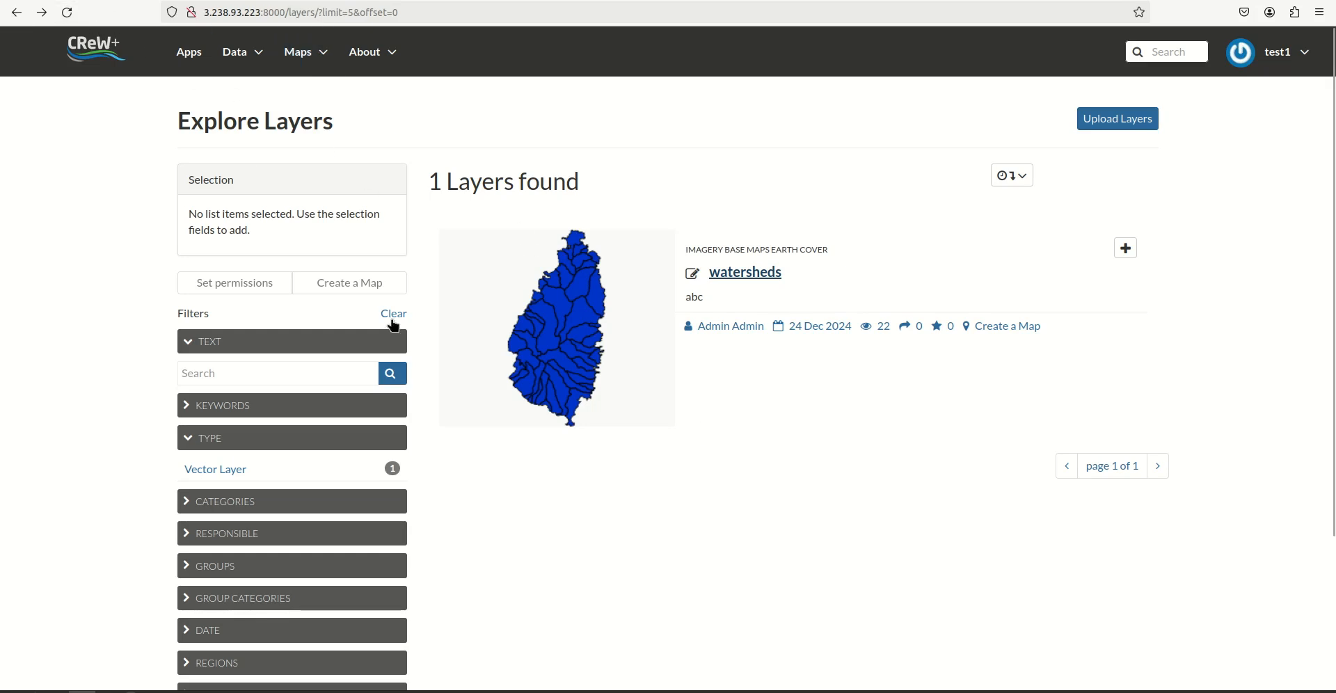
{"action": "left_click", "coordinate": [67, 13]}
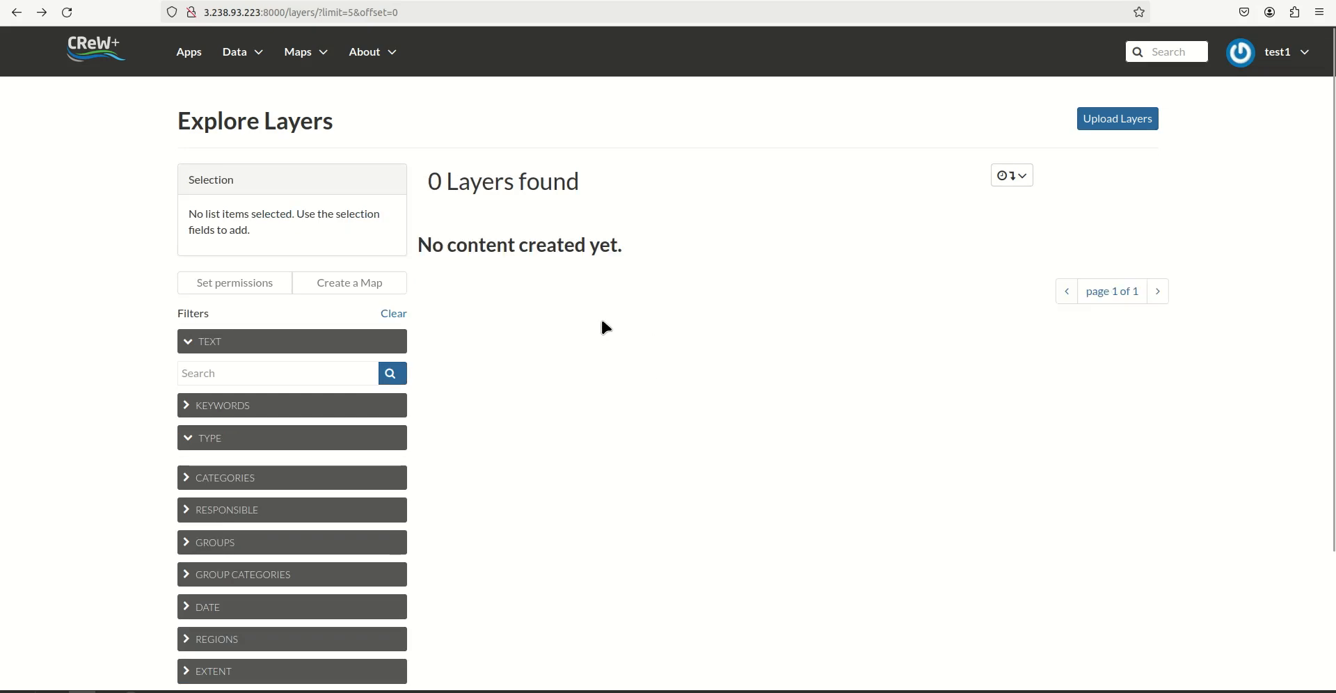
{"action": "left_click", "coordinate": [654, 356]}
{"action": "left_click", "coordinate": [436, 11]}
{"action": "type", "text": "http://3.238.93.223:8000/layers/cartoview_datastore:geonode:watersheds"}
{"action": "key", "text": "Return"}
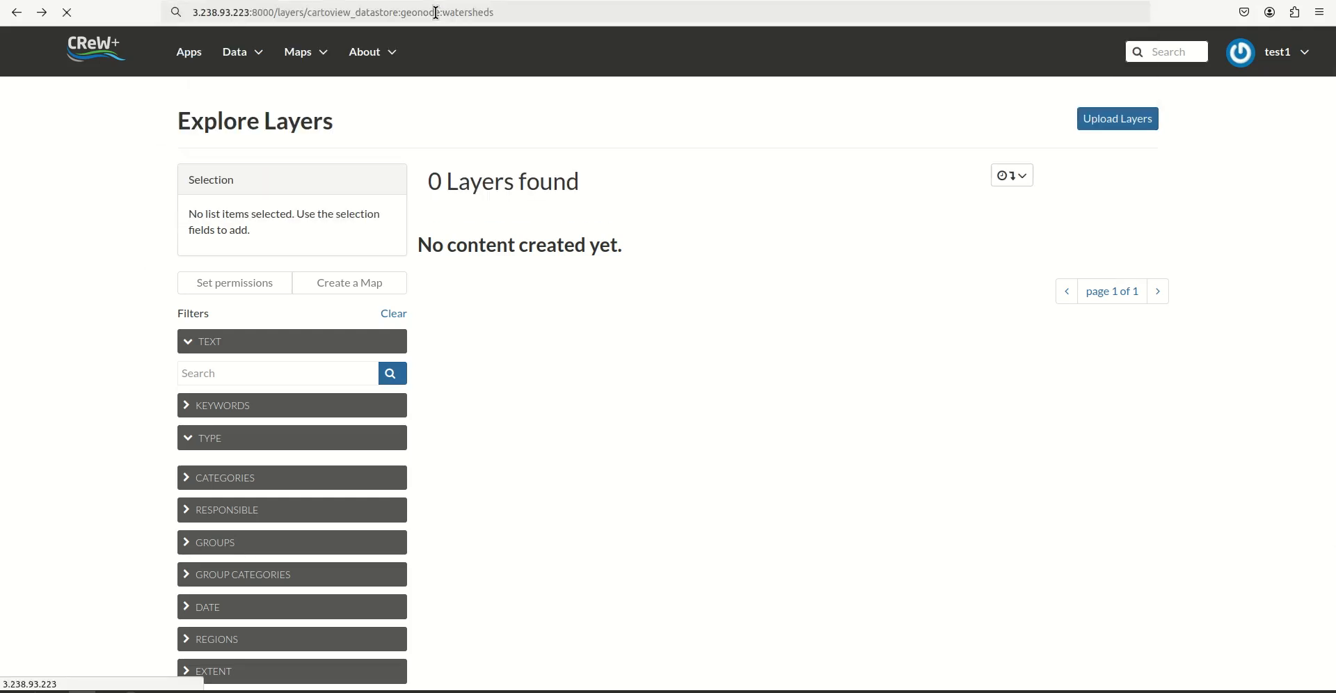
{"action": "left_click_drag", "start_coordinate": [3, 46], "coordinate": [71, 39]}
{"action": "left_click", "coordinate": [414, 181]}
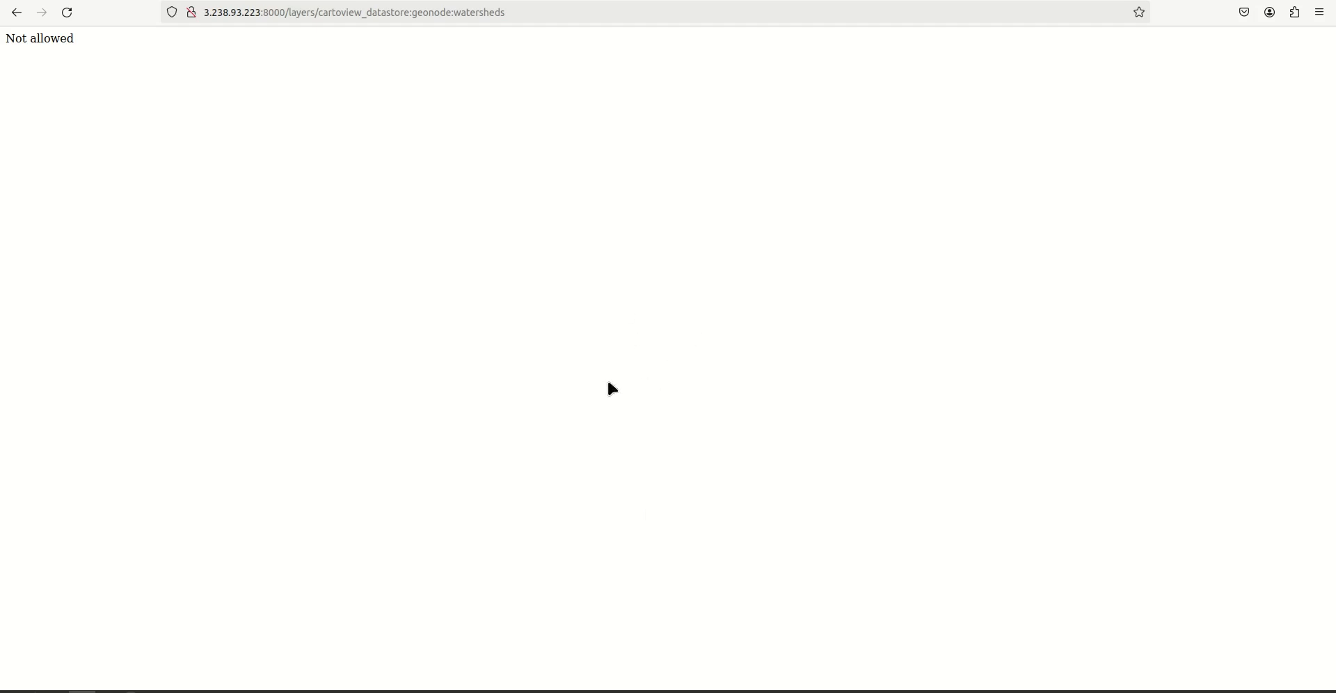
{"action": "key", "text": "alt+Tab"}
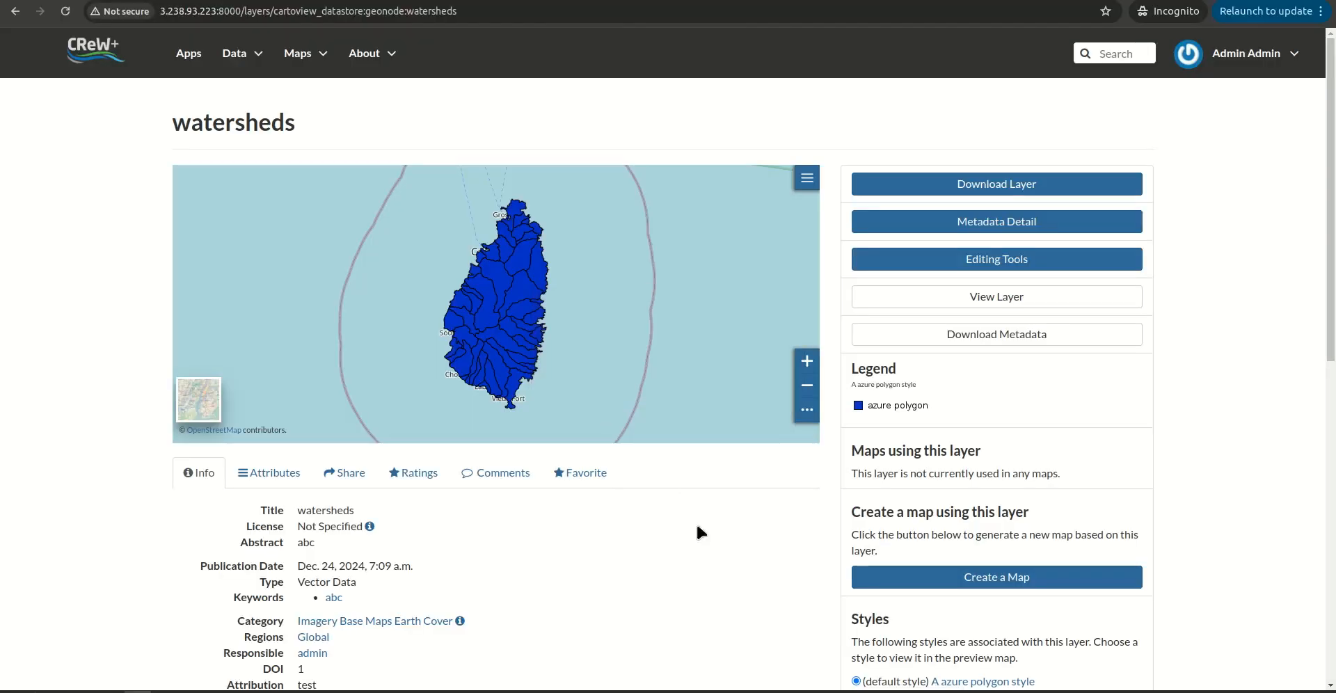
Switch to the standard user's session and open the watersheds layer page from the layers list
{"action": "key", "text": "alt+Tab"}
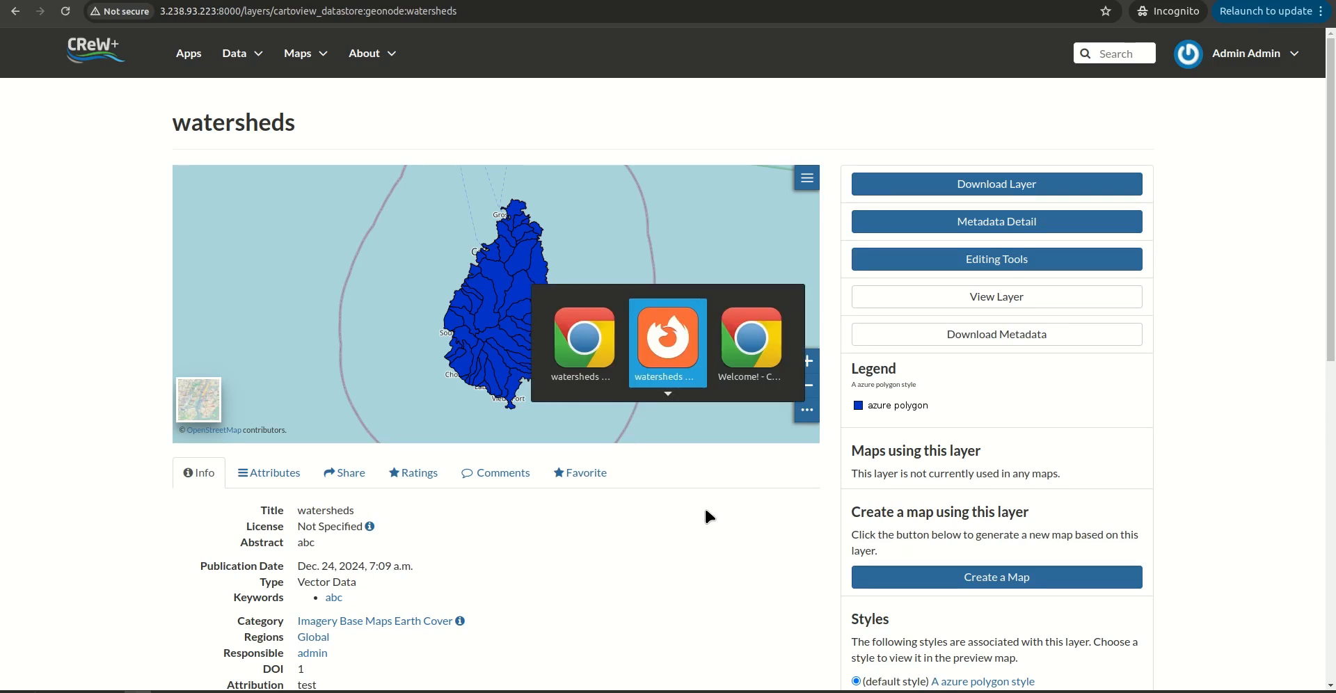
{"action": "key", "text": "alt+Tab"}
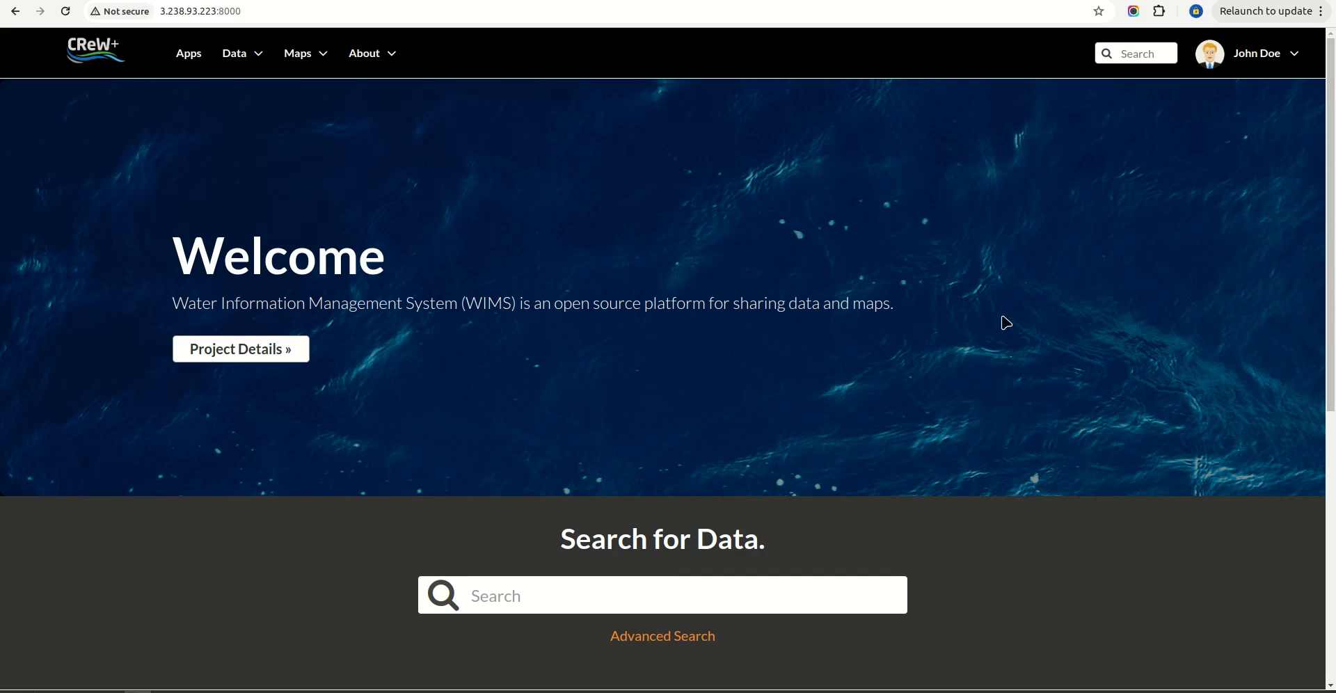
{"action": "left_click", "coordinate": [242, 58]}
{"action": "left_click", "coordinate": [254, 89]}
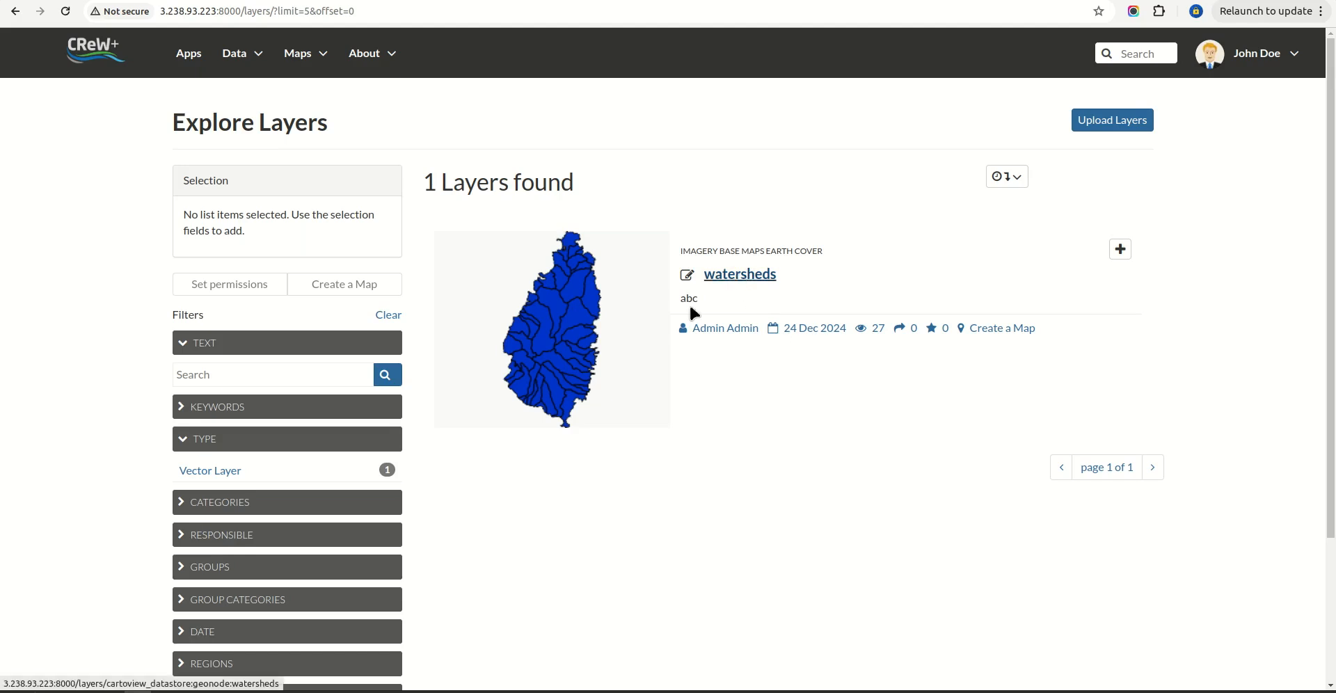
{"action": "left_click", "coordinate": [740, 276]}
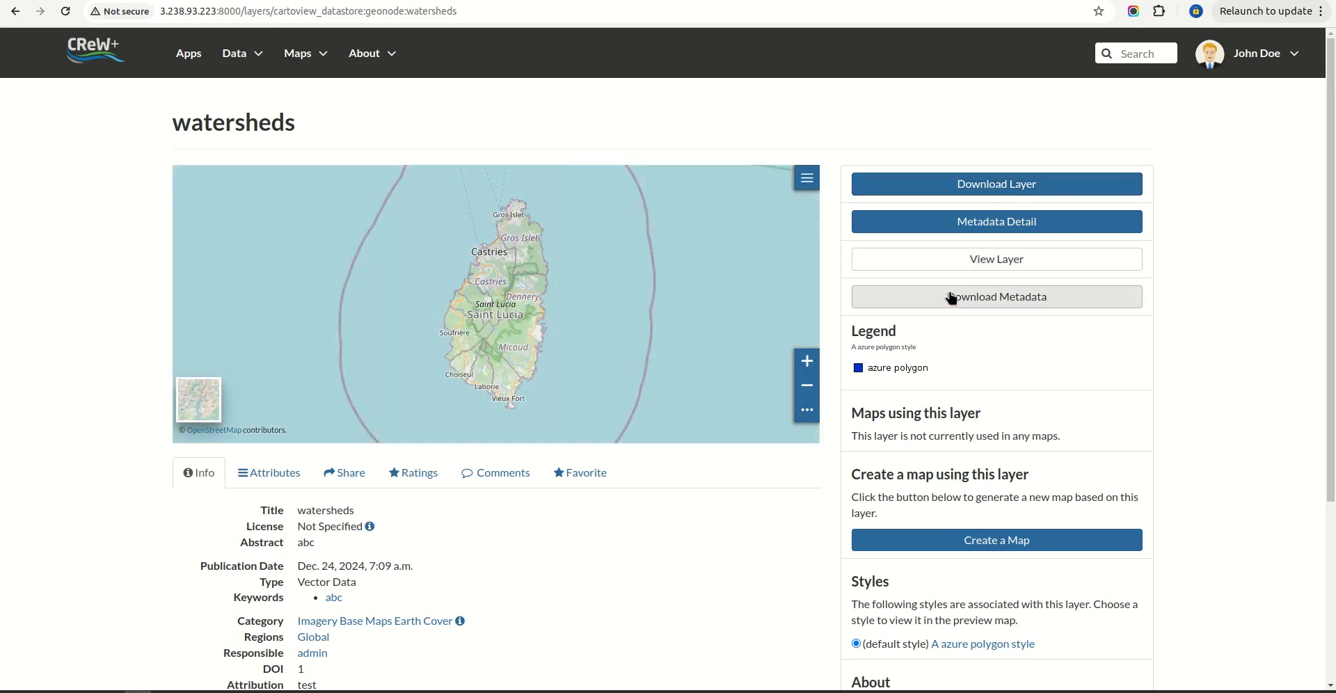
Examine which viewing, download and editing options the watersheds page offers the standard user
{"action": "left_click", "coordinate": [1030, 260]}
{"action": "scroll", "coordinate": [669, 584], "scroll_direction": "down", "scroll_amount": 4}
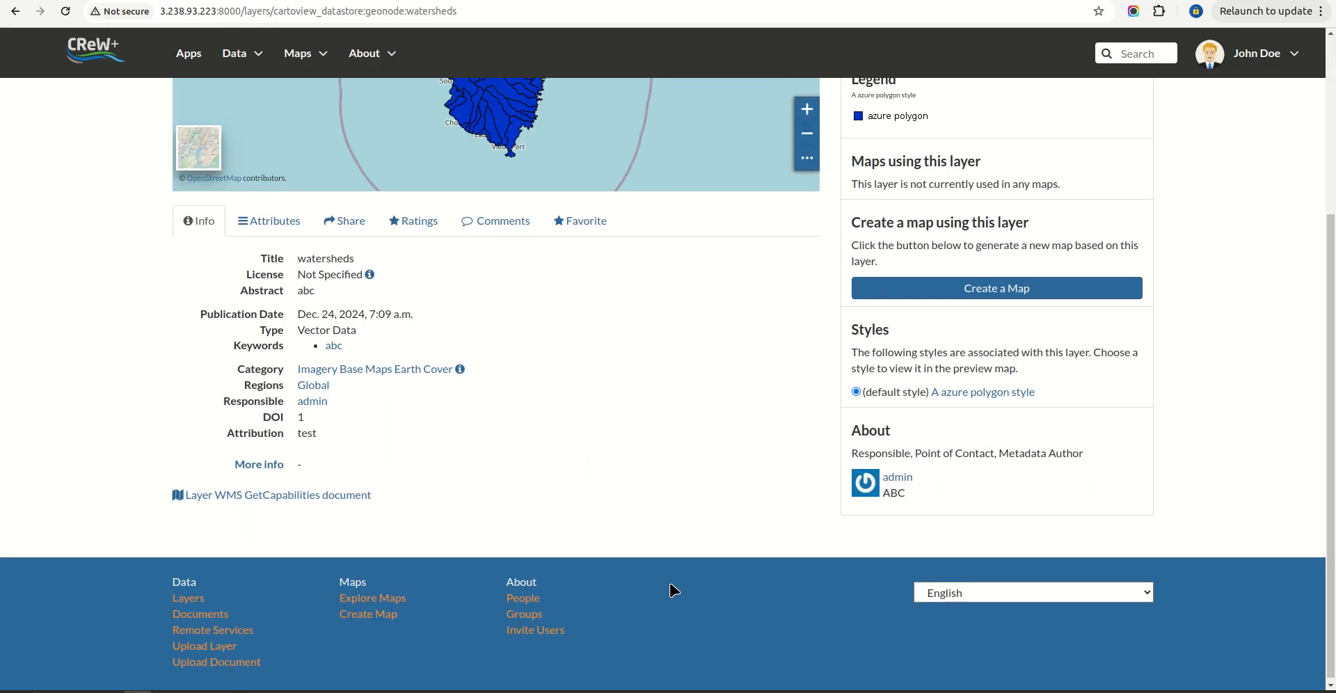
{"action": "scroll", "coordinate": [670, 590], "scroll_direction": "up", "scroll_amount": 4}
{"action": "scroll", "coordinate": [669, 588], "scroll_direction": "down", "scroll_amount": 4}
{"action": "scroll", "coordinate": [659, 418], "scroll_direction": "up", "scroll_amount": 4}
{"action": "scroll", "coordinate": [666, 439], "scroll_direction": "down", "scroll_amount": 4}
{"action": "scroll", "coordinate": [665, 442], "scroll_direction": "up", "scroll_amount": 4}
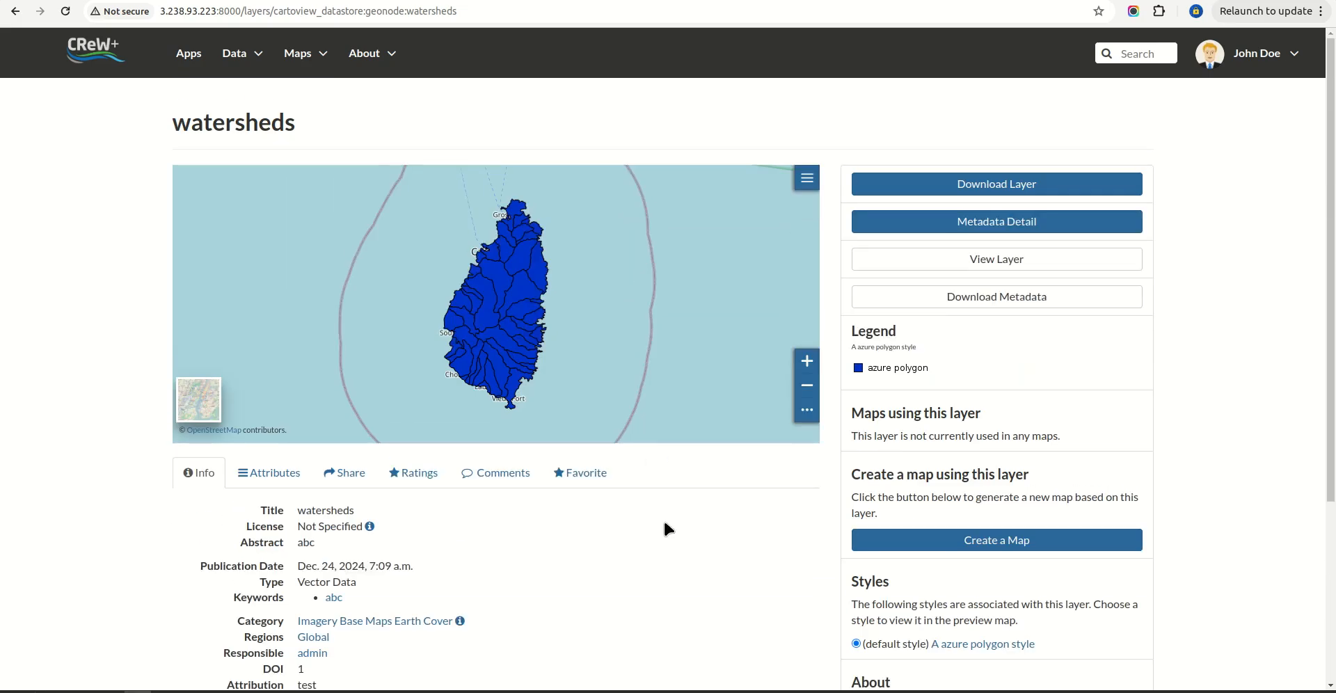
Return to the admin session and grant metadata-change permission on watersheds to the group named after the standard user
{"action": "key", "text": "alt+Tab"}
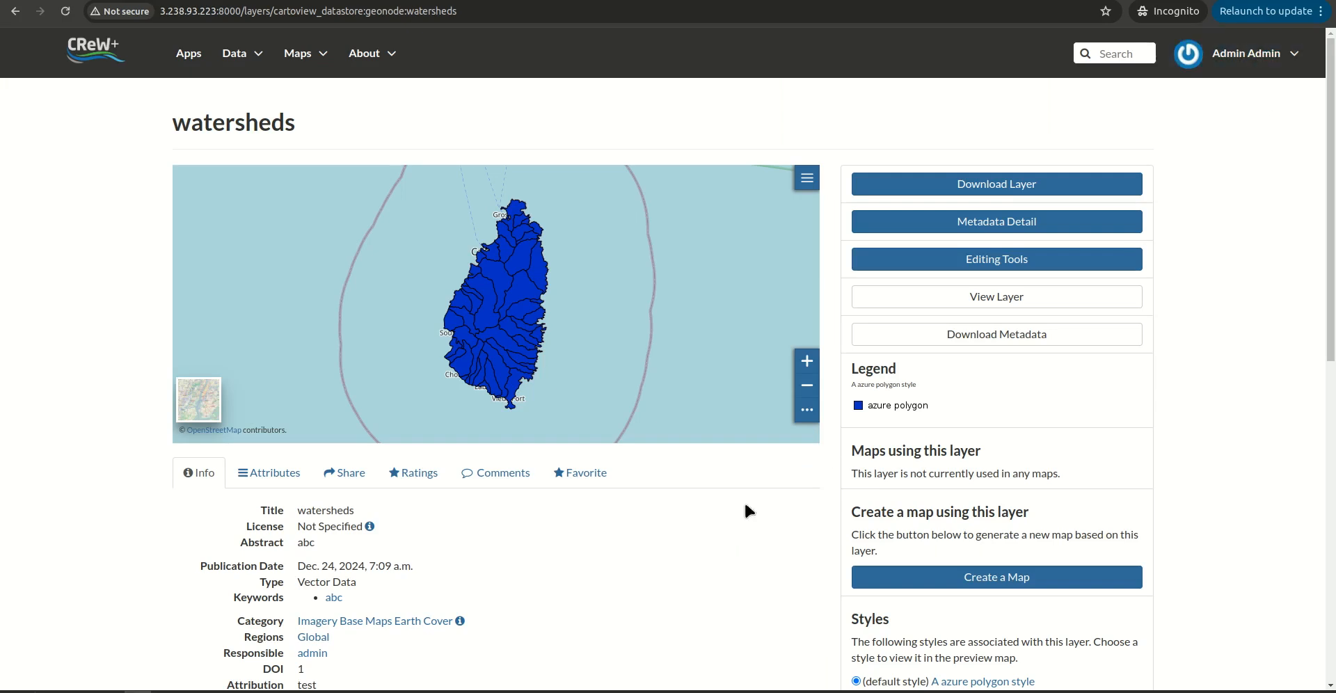
{"action": "scroll", "coordinate": [693, 501], "scroll_direction": "down", "scroll_amount": 10}
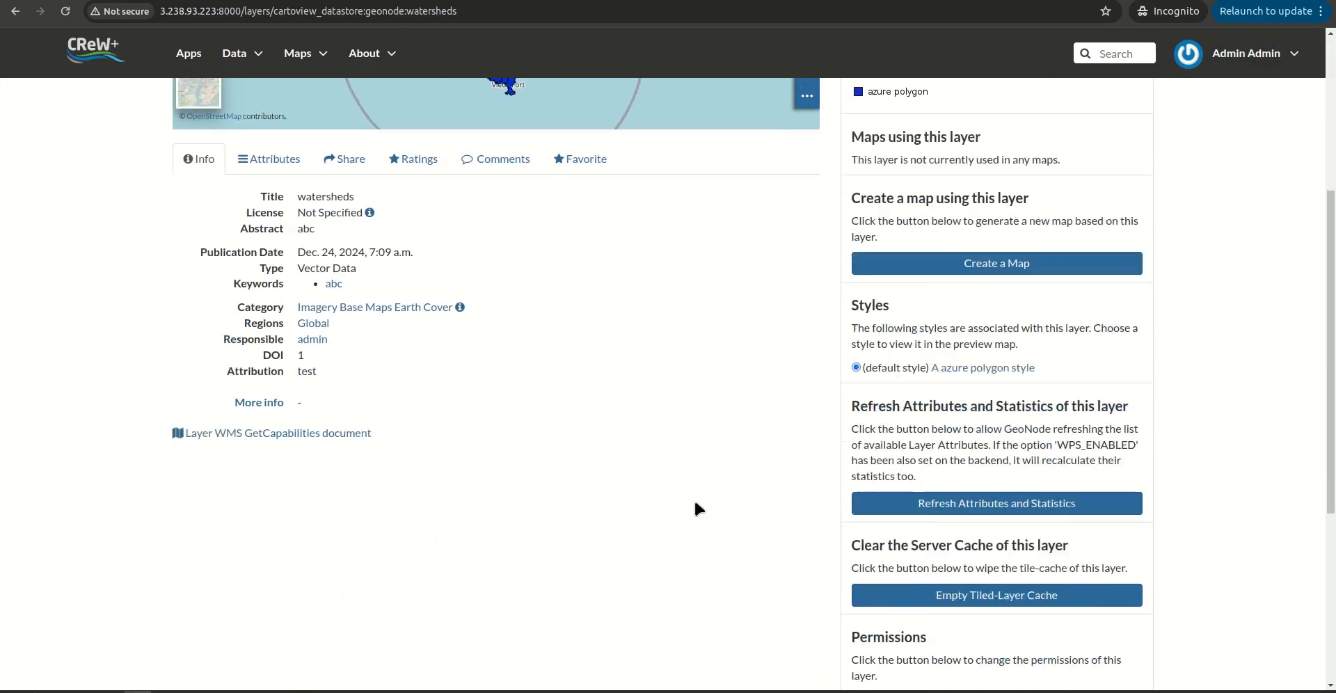
{"action": "left_click", "coordinate": [1000, 367]}
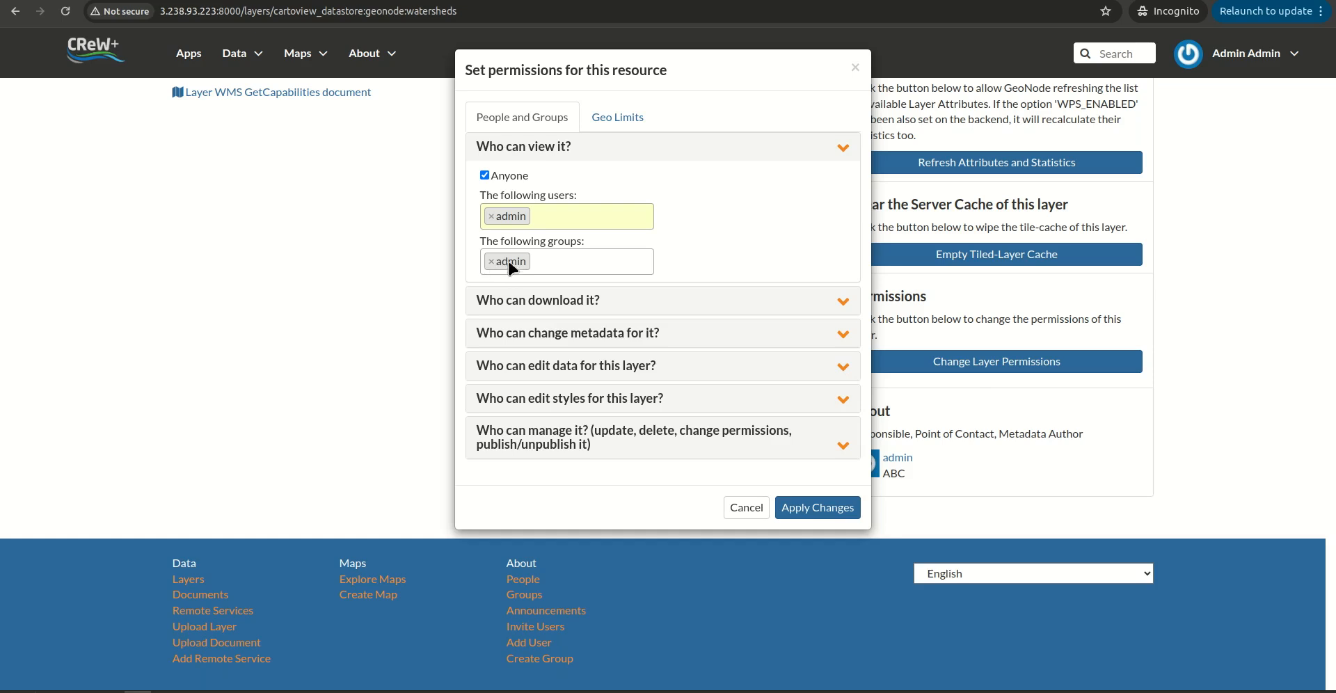
{"action": "left_click", "coordinate": [525, 303]}
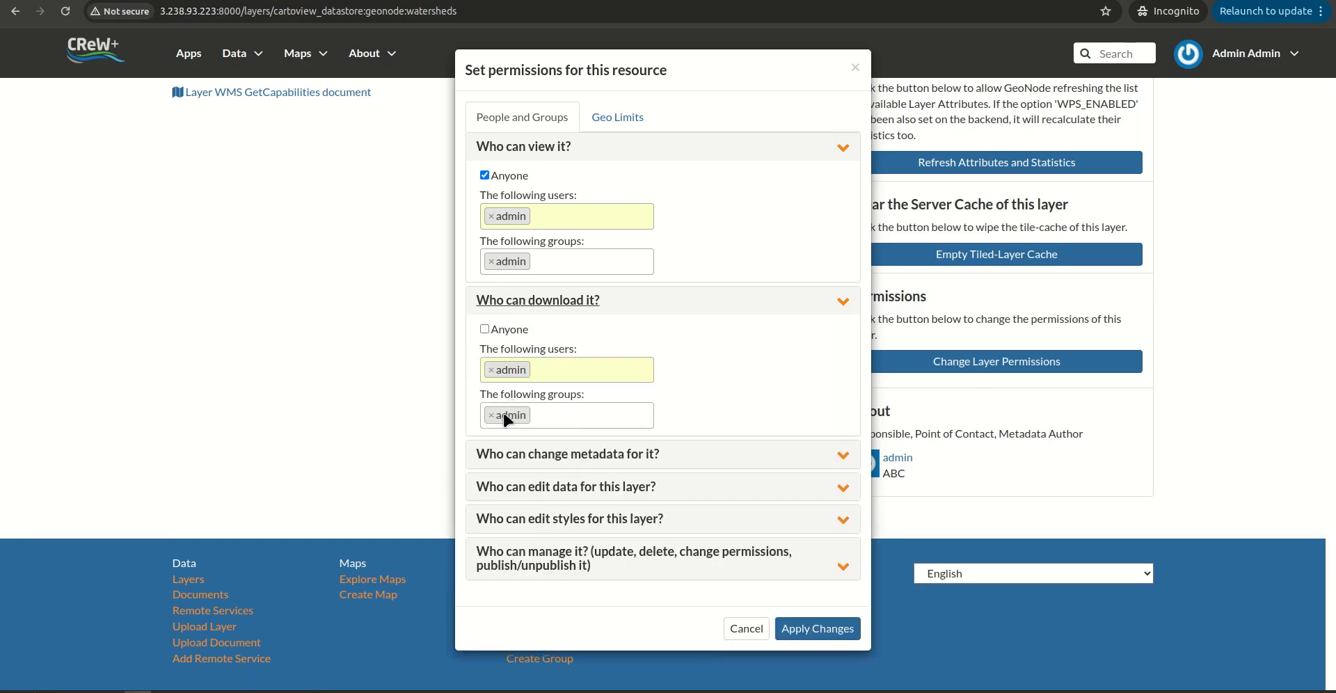
{"action": "left_click", "coordinate": [582, 453]}
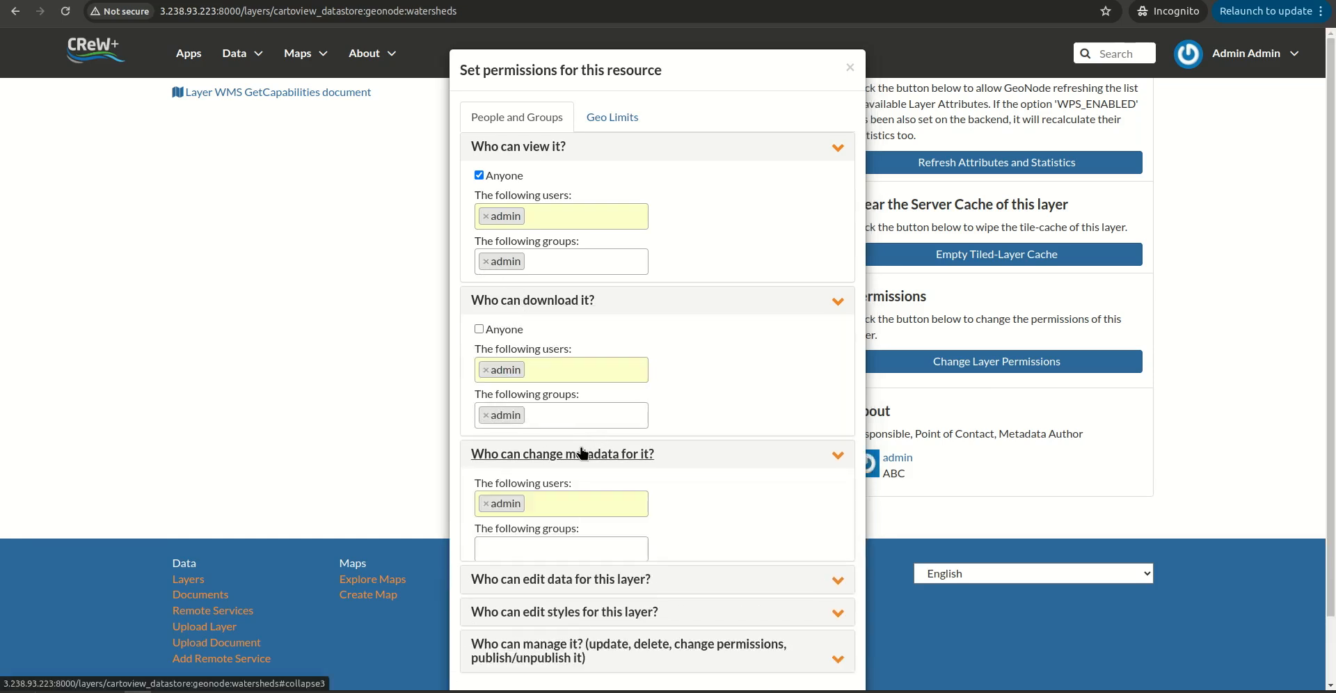
{"action": "left_click", "coordinate": [531, 544]}
{"action": "type", "text": "admin"}
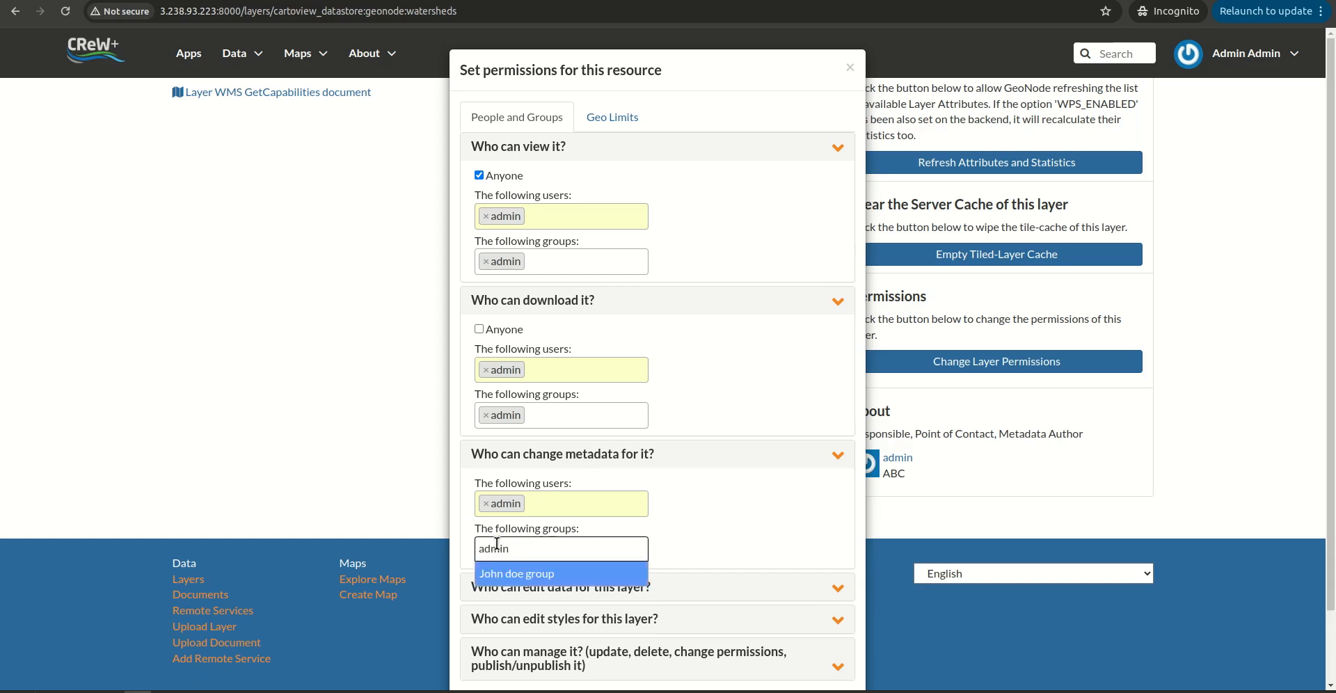
{"action": "left_click", "coordinate": [494, 579]}
Grant the same group permission to edit the watersheds layer's data
{"action": "scroll", "coordinate": [732, 506], "scroll_direction": "down", "scroll_amount": 2}
{"action": "left_click", "coordinate": [585, 514]}
{"action": "left_click", "coordinate": [541, 600]}
{"action": "type", "text": "admin"}
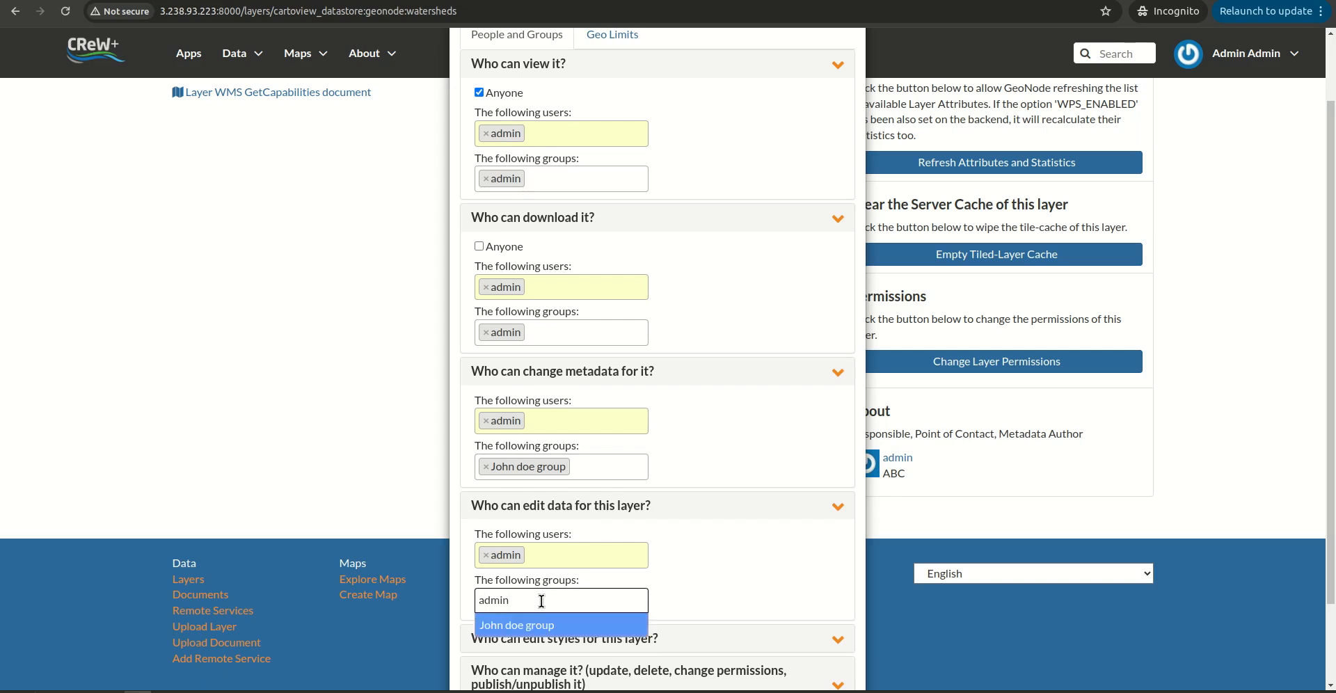
{"action": "left_click", "coordinate": [528, 624]}
Add the same group to those who can edit styles for the watersheds layer
{"action": "scroll", "coordinate": [754, 562], "scroll_direction": "down", "scroll_amount": 2}
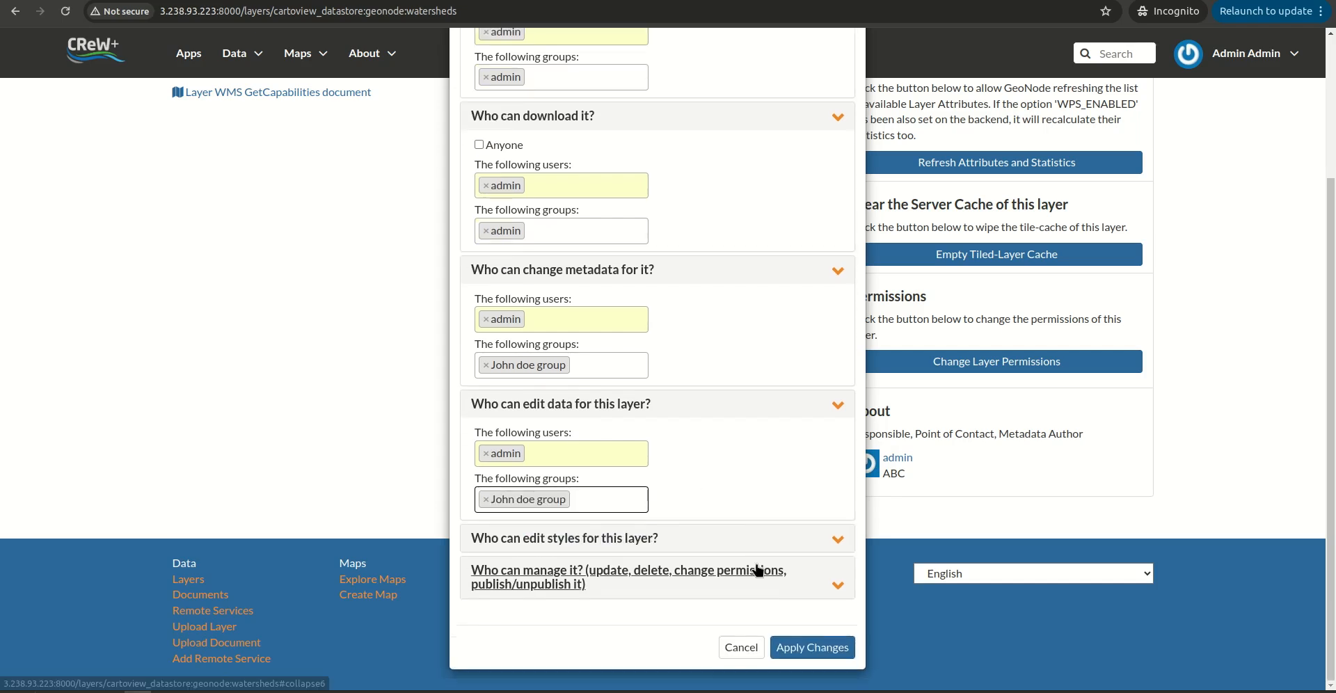
{"action": "left_click", "coordinate": [557, 538]}
{"action": "left_click", "coordinate": [557, 634]}
{"action": "type", "text": "ad"}
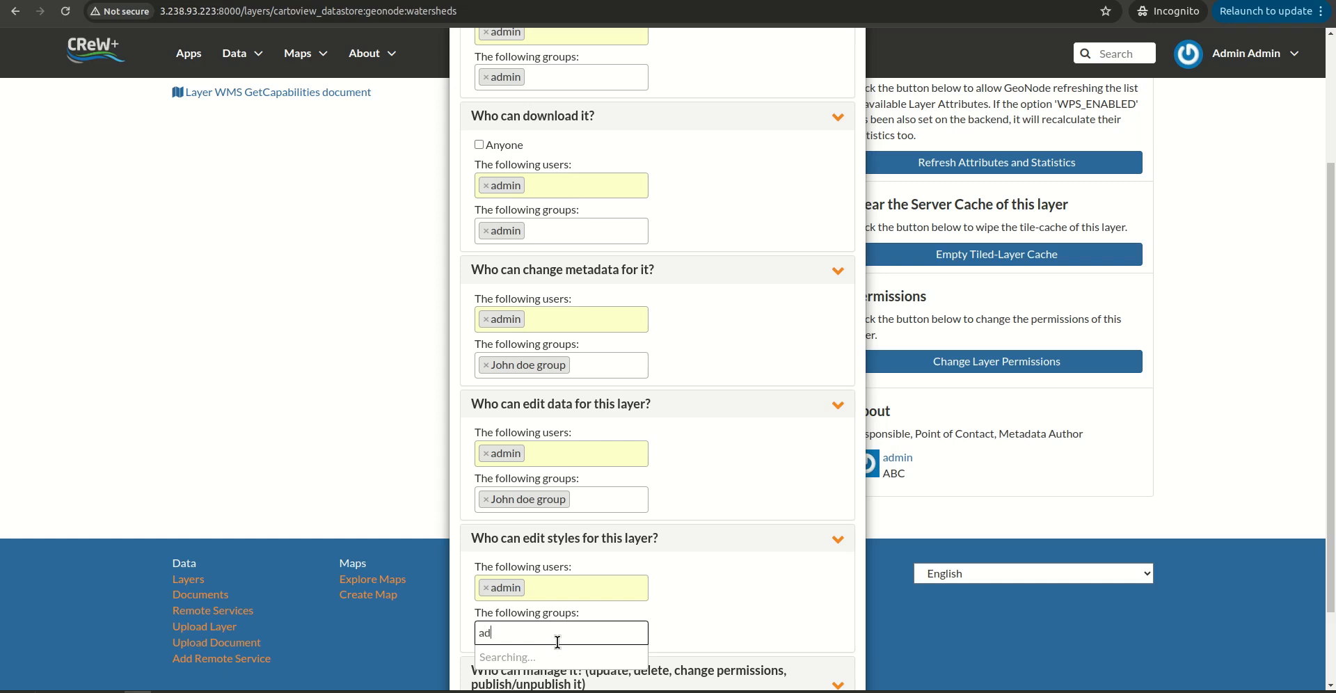
{"action": "type", "text": "min"}
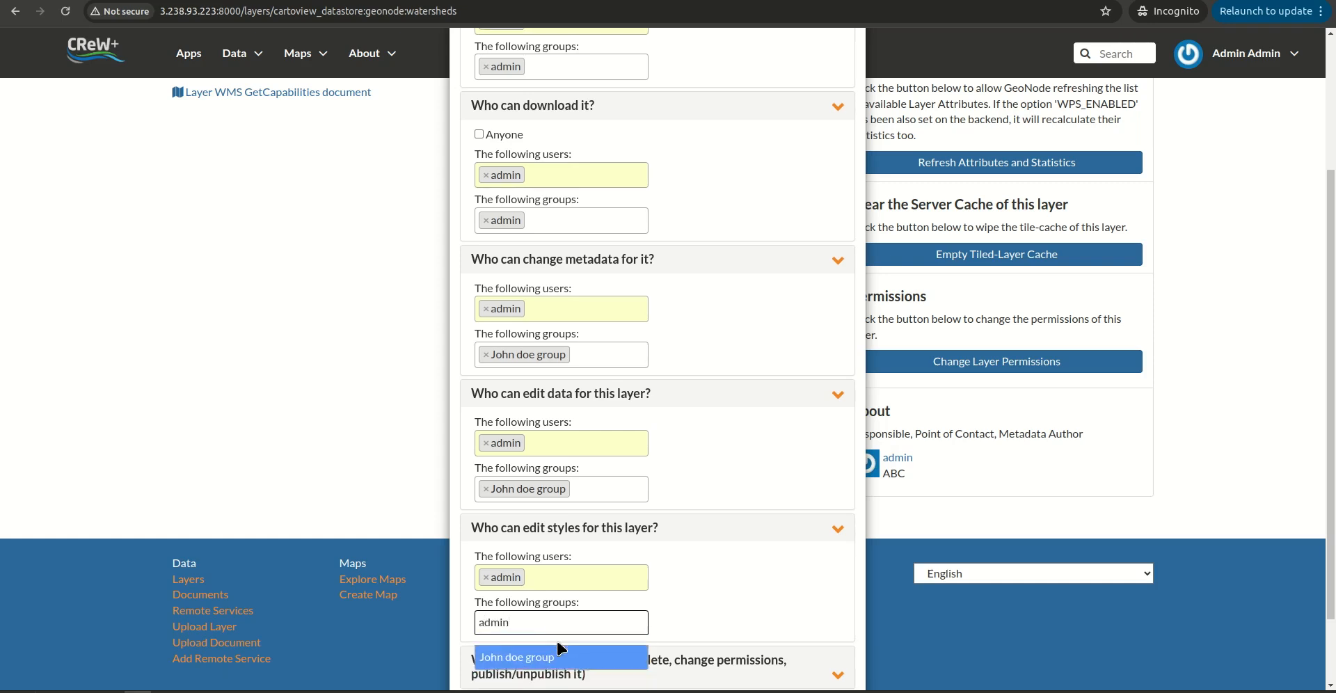
{"action": "left_click", "coordinate": [505, 666]}
Give the same group manage permission on watersheds and apply the permission changes
{"action": "scroll", "coordinate": [674, 571], "scroll_direction": "down", "scroll_amount": 2}
{"action": "left_click", "coordinate": [536, 575]}
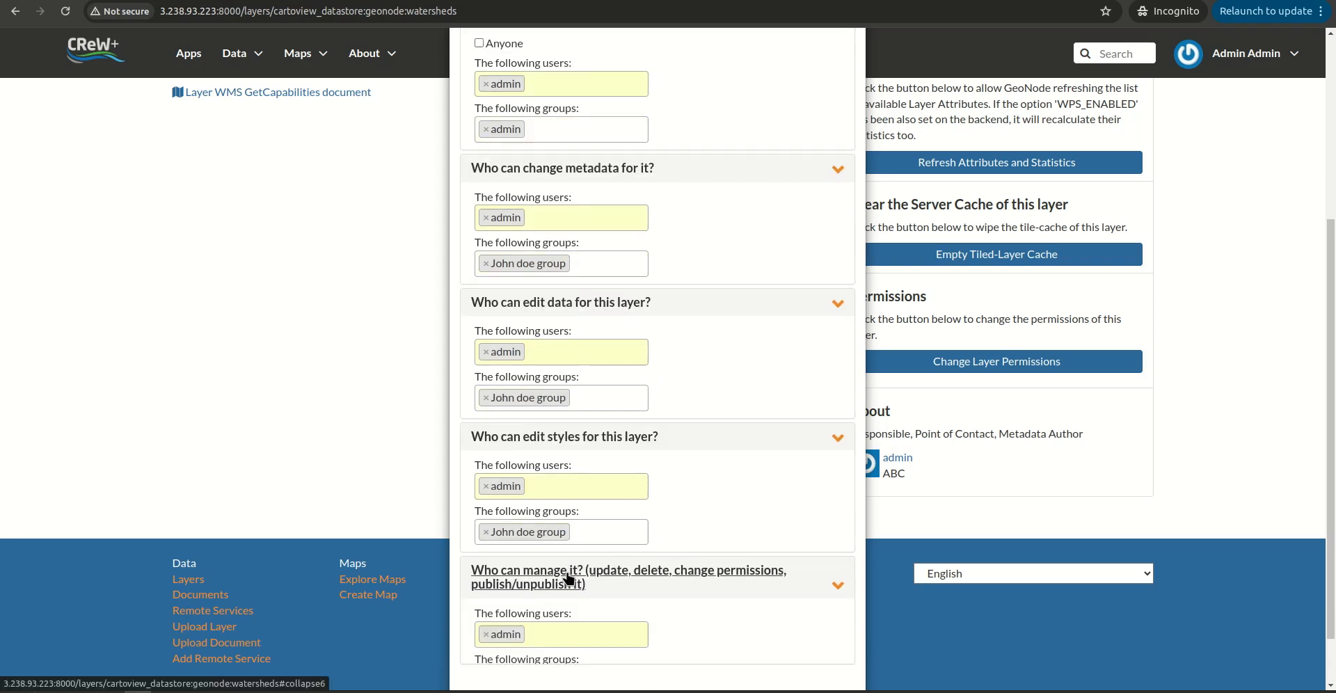
{"action": "left_click", "coordinate": [532, 672]}
{"action": "type", "text": "ad"}
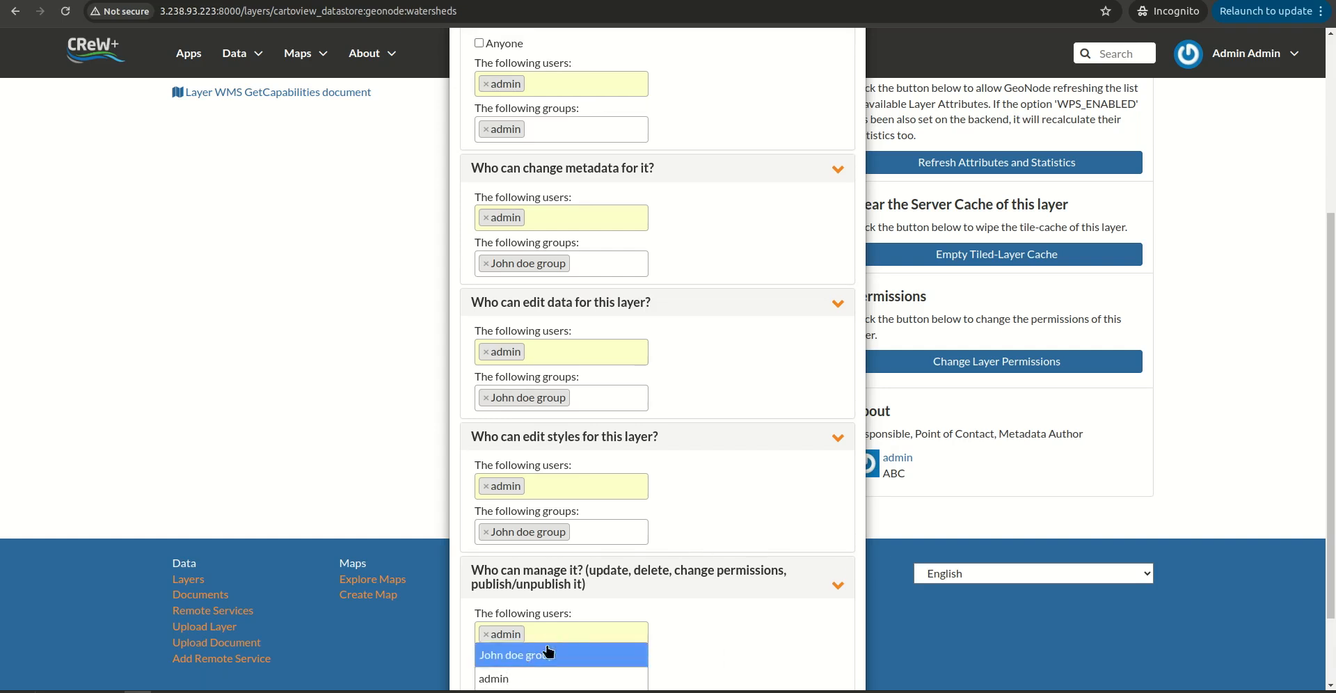
{"action": "left_click", "coordinate": [548, 654]}
{"action": "scroll", "coordinate": [495, 637], "scroll_direction": "down", "scroll_amount": 2}
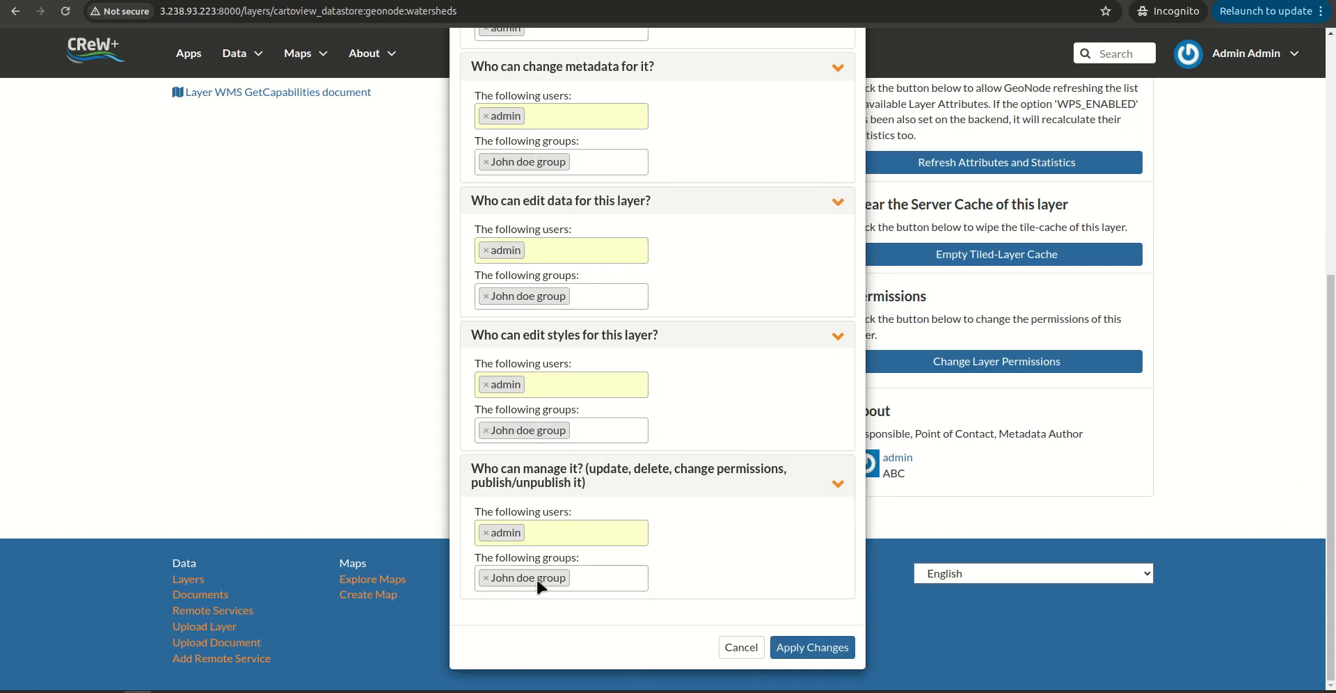
{"action": "scroll", "coordinate": [590, 264], "scroll_direction": "up", "scroll_amount": 5}
{"action": "scroll", "coordinate": [584, 282], "scroll_direction": "down", "scroll_amount": 5}
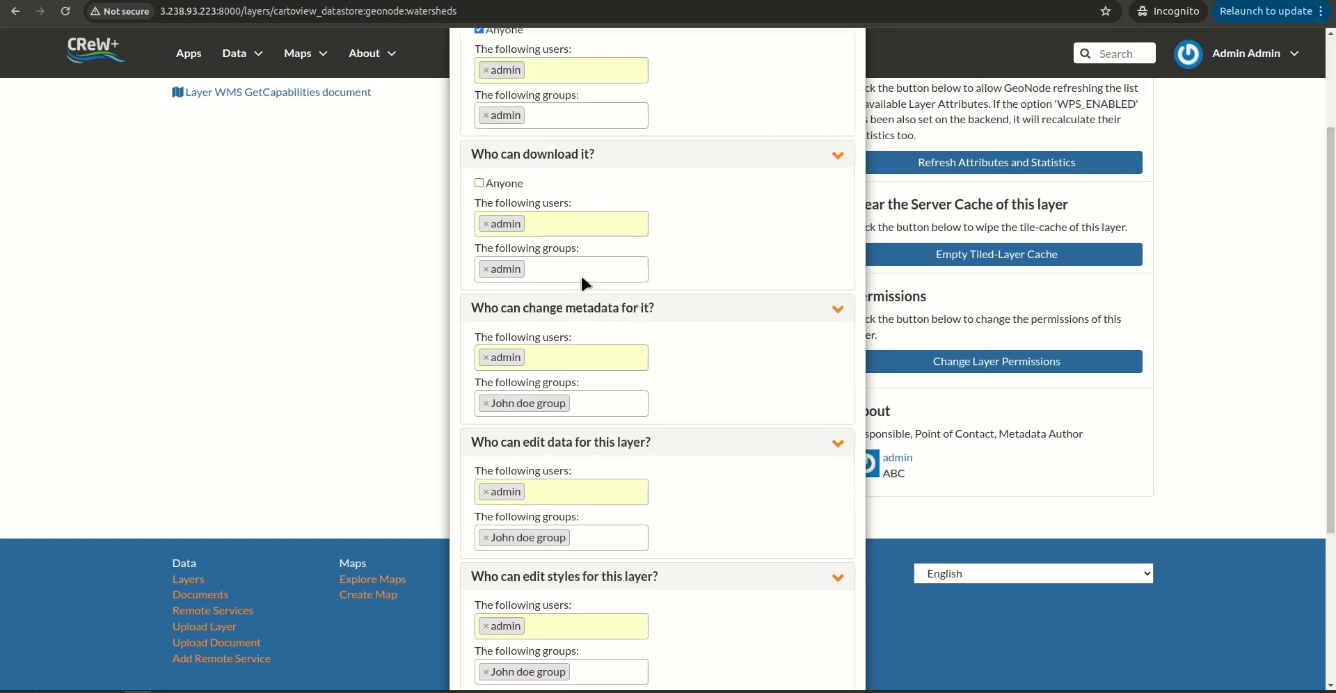
{"action": "left_click", "coordinate": [812, 647]}
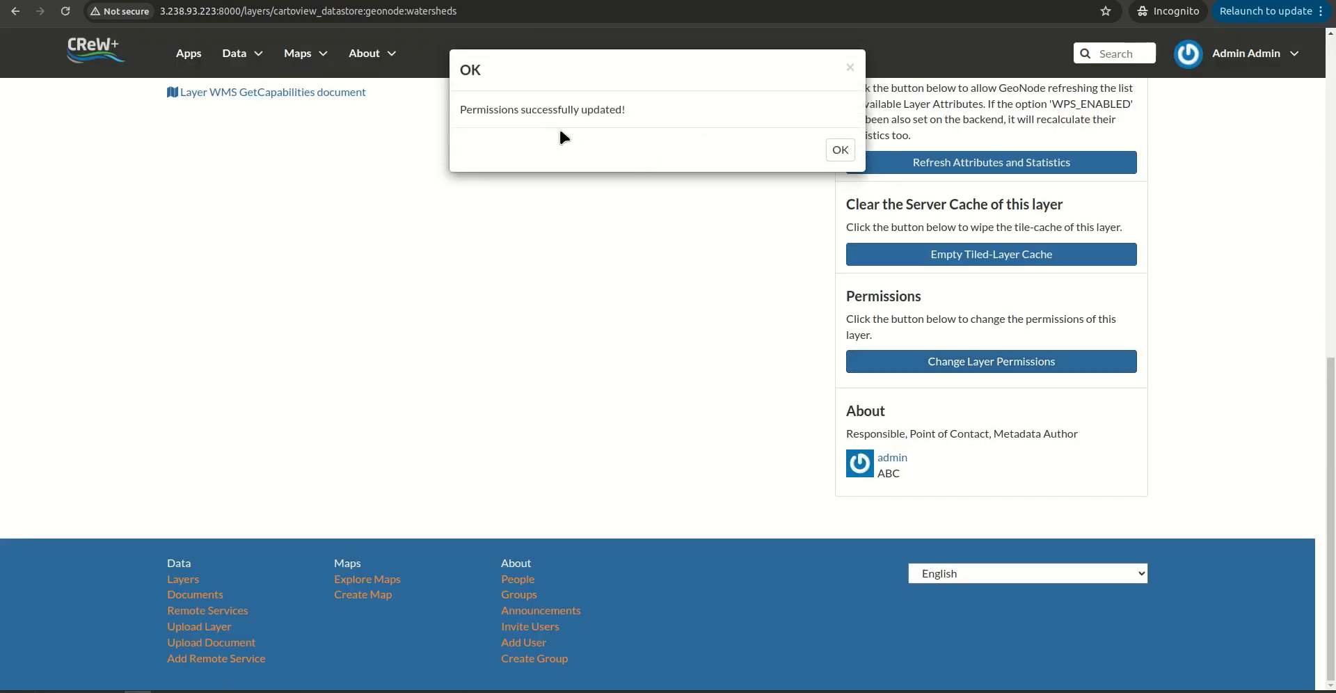
{"action": "left_click", "coordinate": [840, 150]}
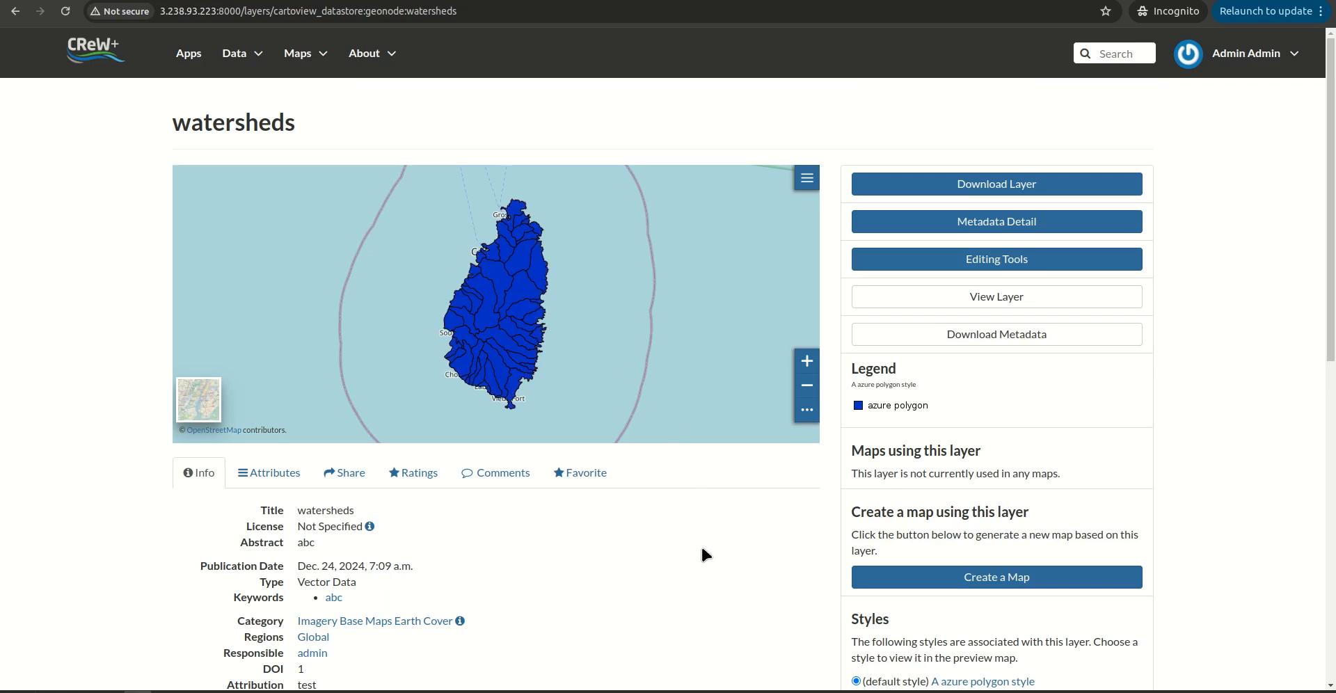
Switch to the standard user's session and check which editing tools are offered for the watersheds layer
{"action": "key", "text": "alt+Tab"}
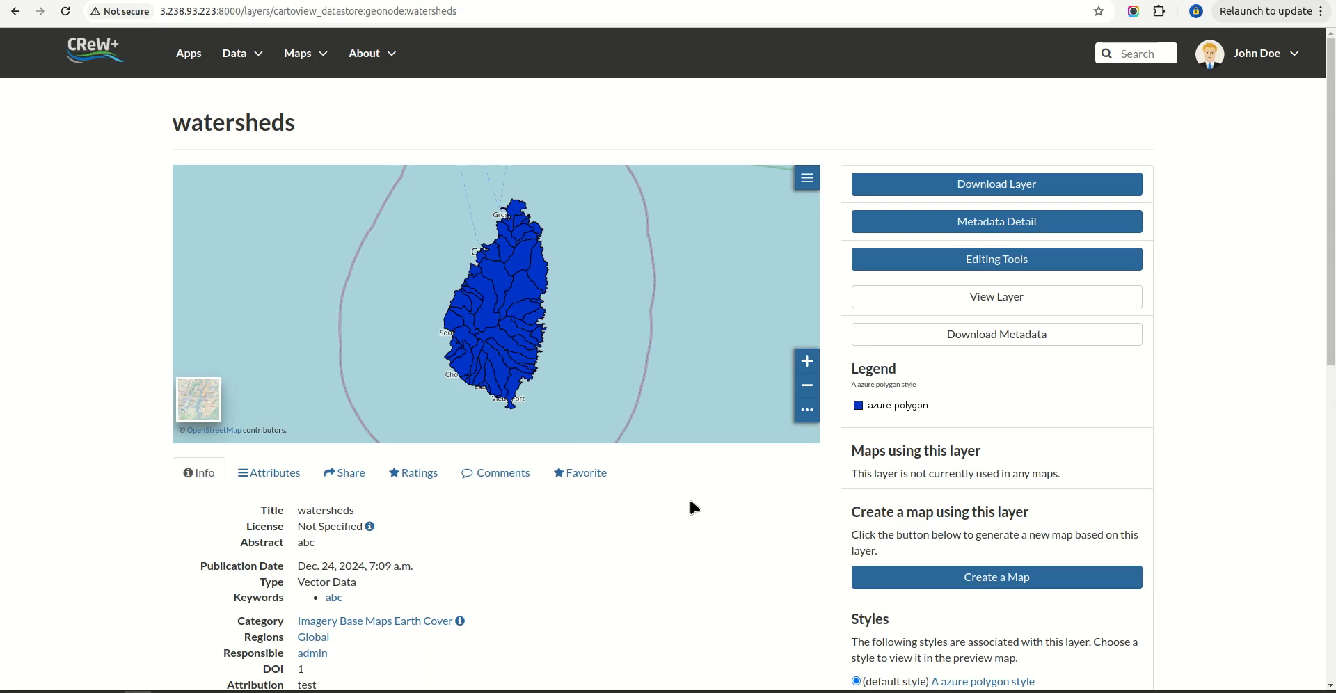
{"action": "left_click", "coordinate": [970, 256]}
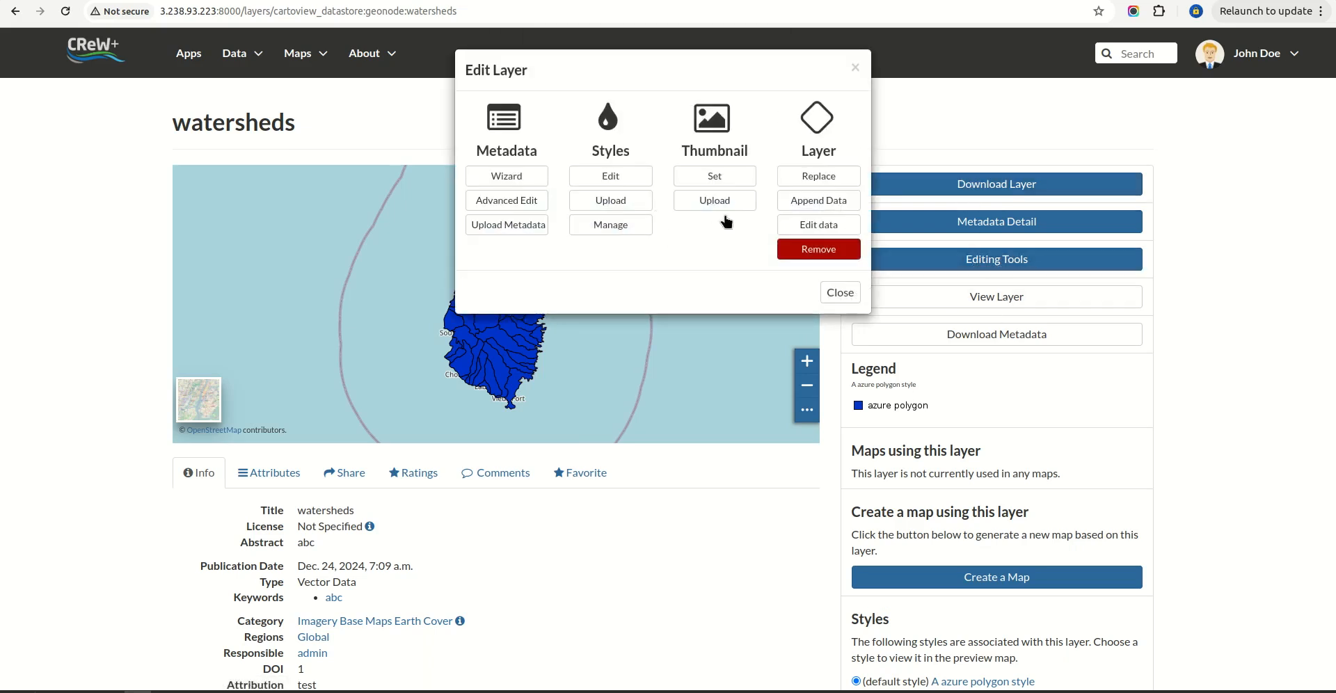
{"action": "left_click", "coordinate": [839, 292]}
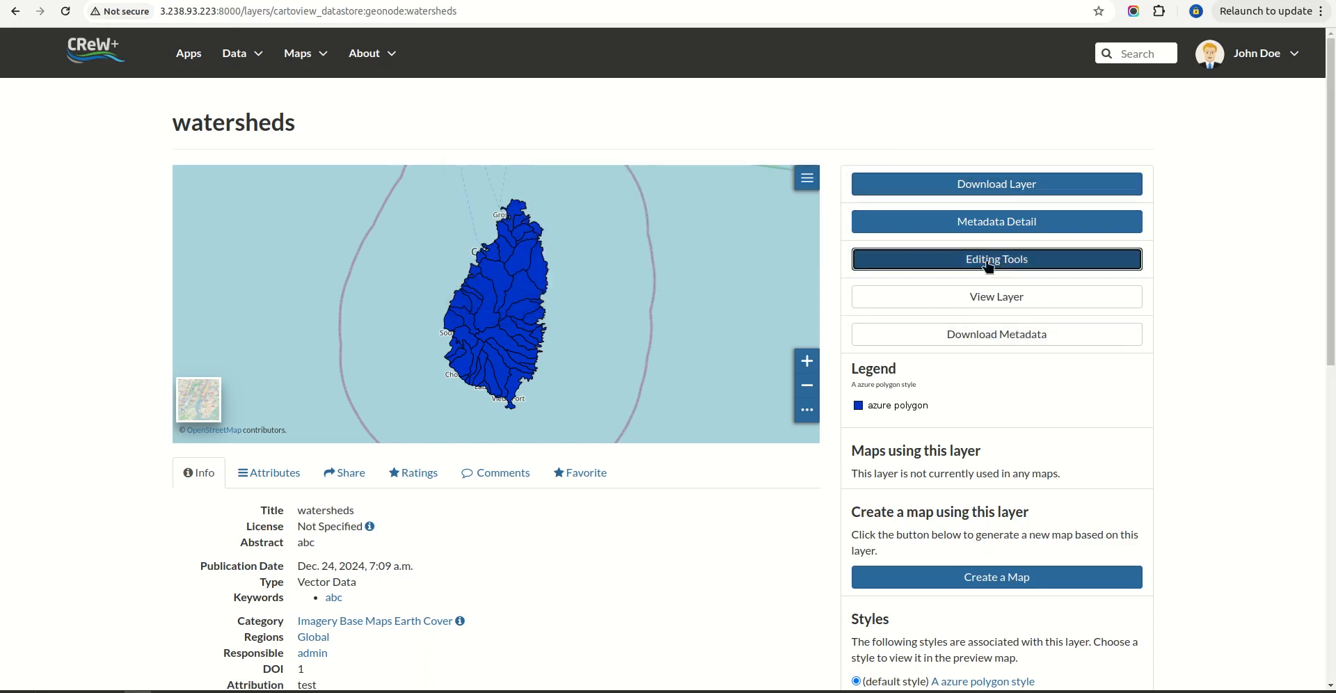
Review every permission section of the watersheds layer, from view through manage, as the standard user, and close without applying
{"action": "scroll", "coordinate": [936, 373], "scroll_direction": "down", "scroll_amount": 7}
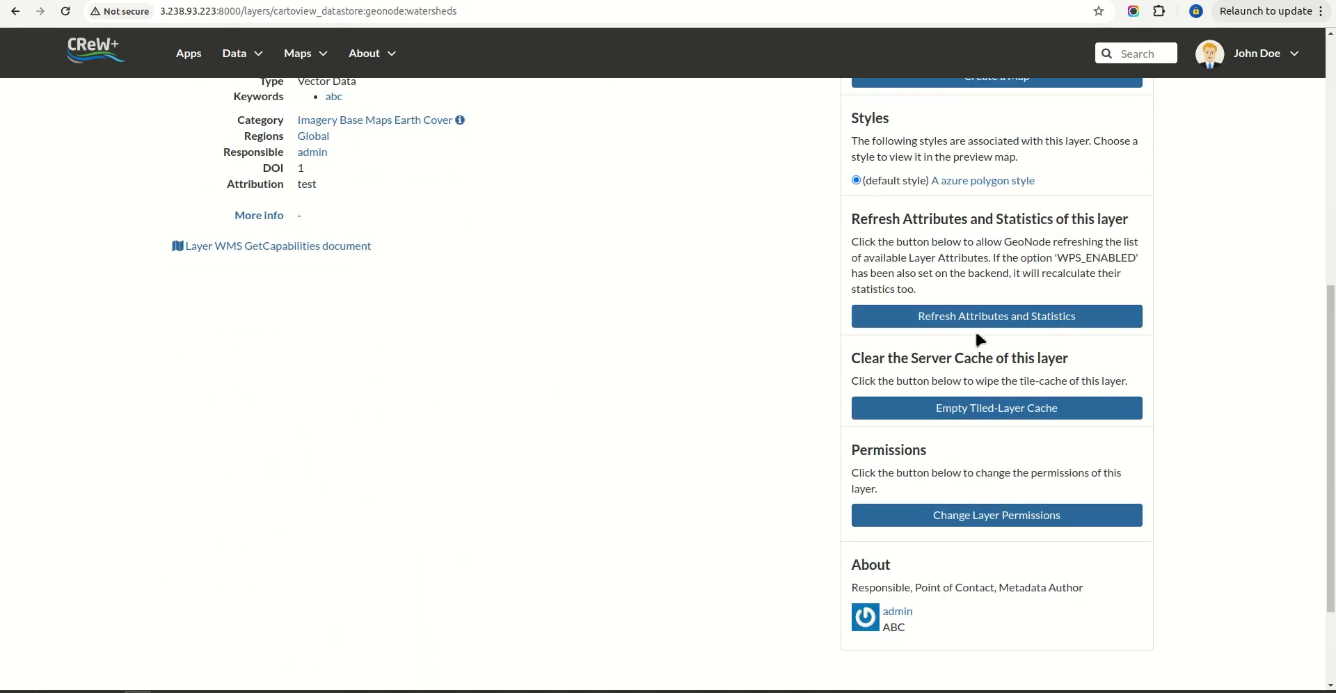
{"action": "scroll", "coordinate": [1005, 445], "scroll_direction": "down", "scroll_amount": 2}
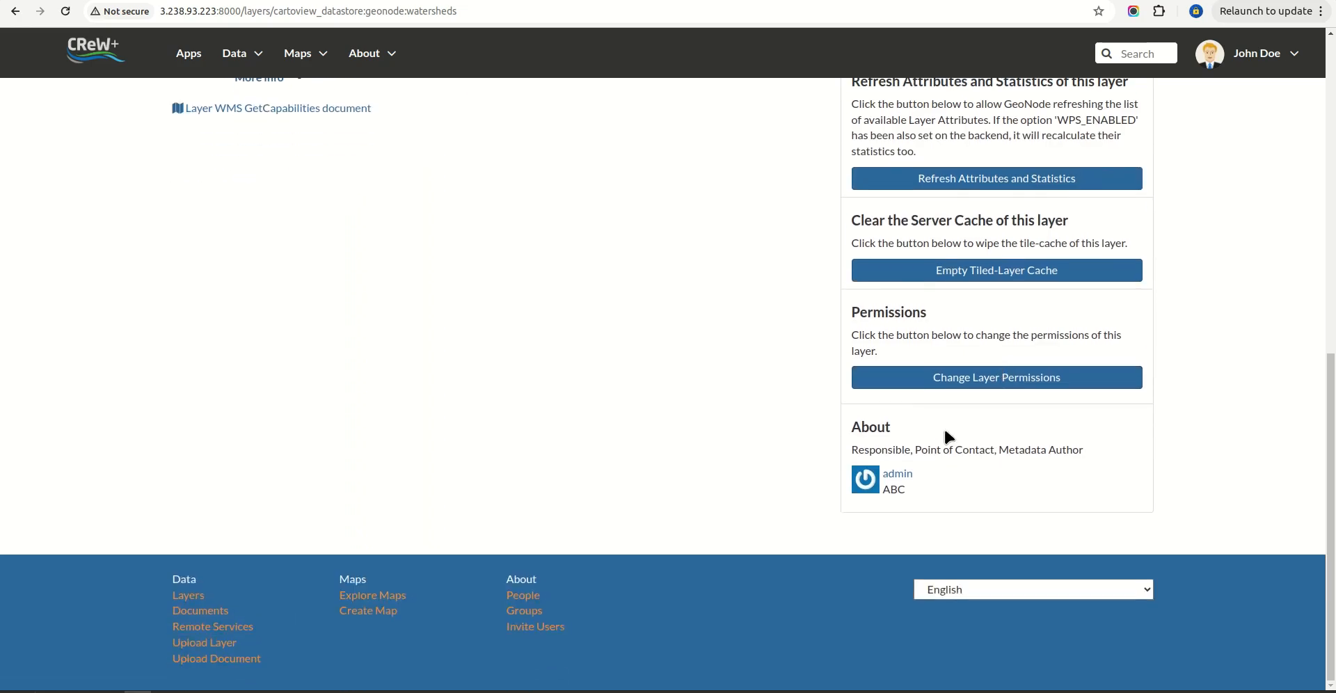
{"action": "left_click", "coordinate": [969, 384]}
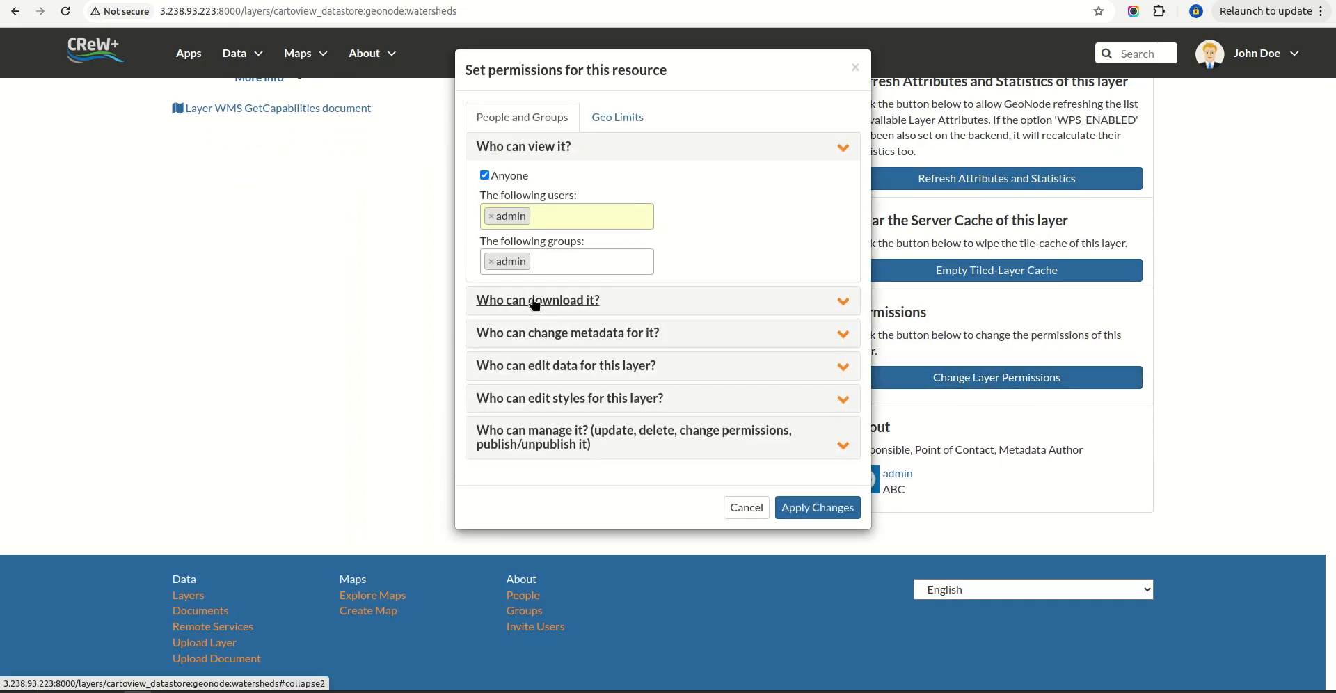
{"action": "left_click", "coordinate": [532, 300]}
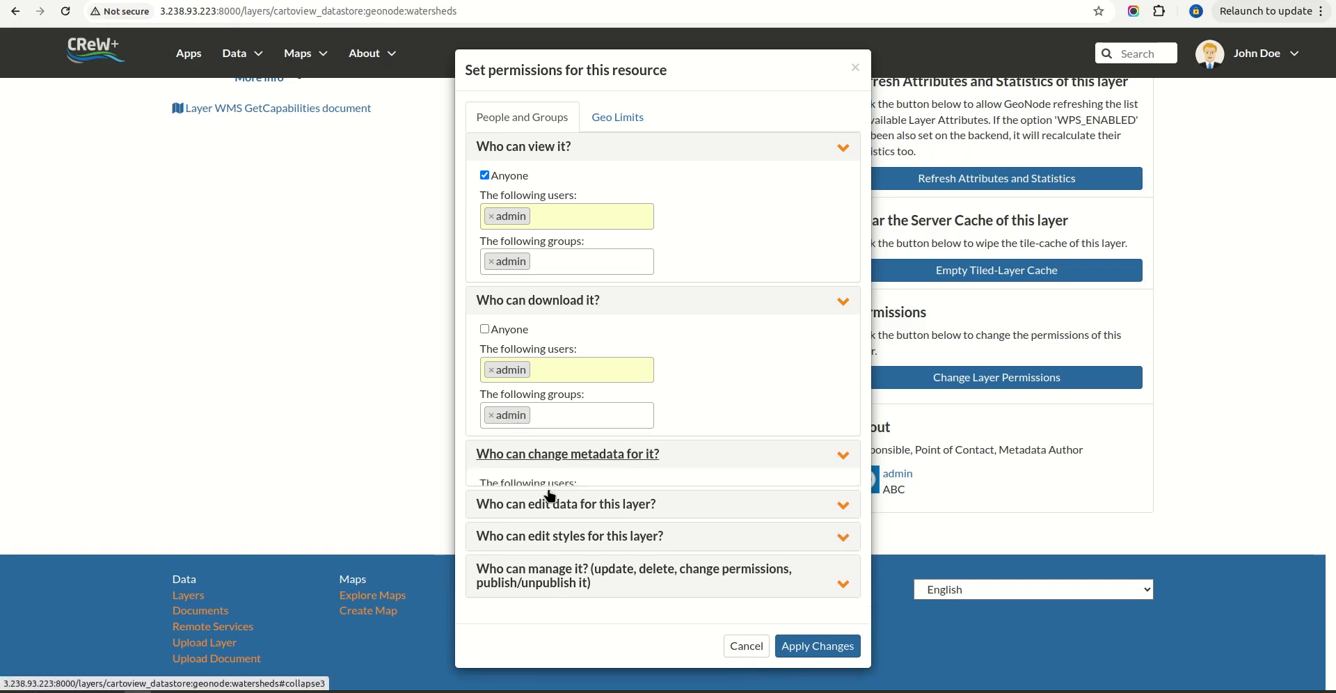
{"action": "left_click", "coordinate": [545, 460]}
{"action": "left_click", "coordinate": [535, 589]}
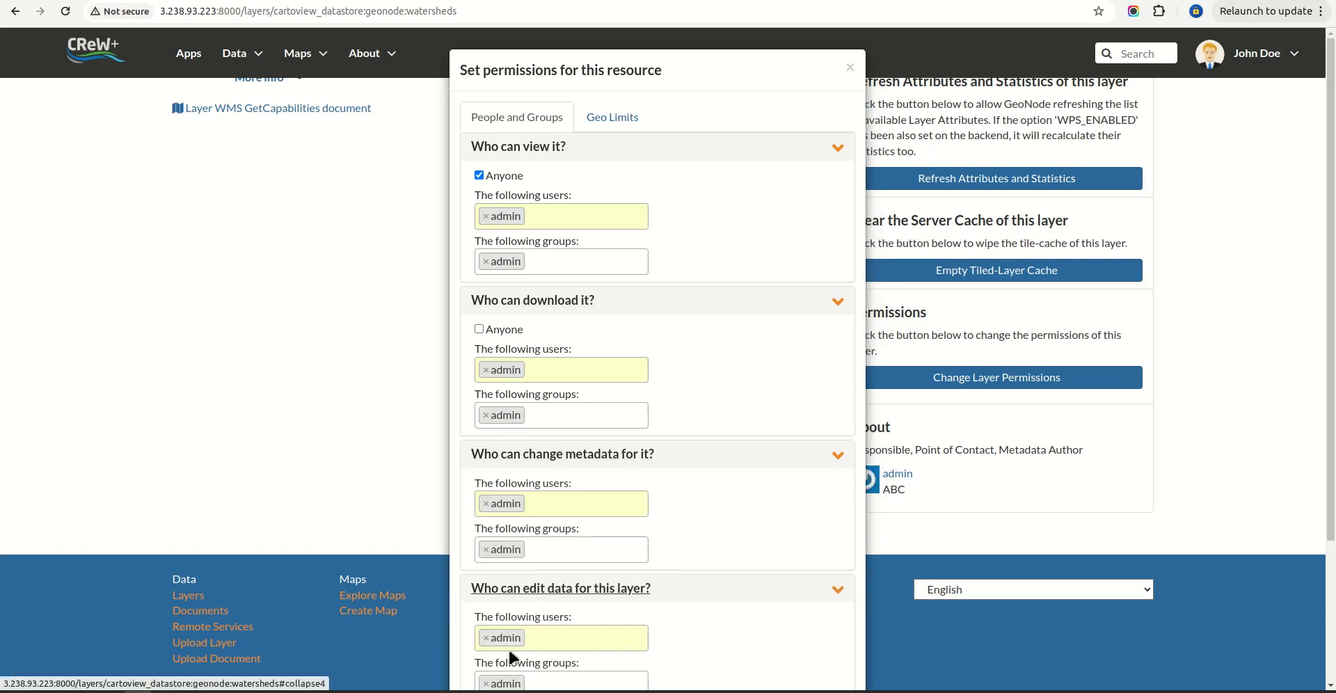
{"action": "scroll", "coordinate": [519, 635], "scroll_direction": "down", "scroll_amount": 3}
{"action": "left_click", "coordinate": [519, 557]}
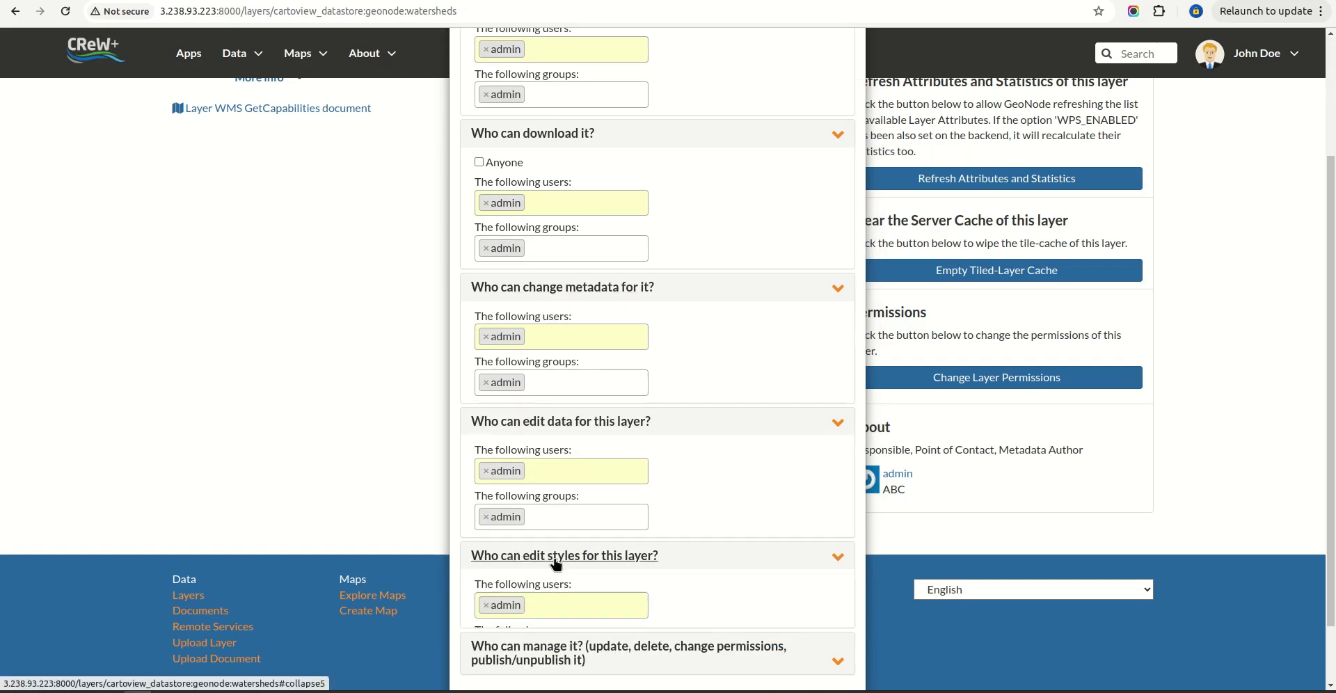
{"action": "scroll", "coordinate": [507, 539], "scroll_direction": "down", "scroll_amount": 2}
{"action": "left_click", "coordinate": [530, 572]}
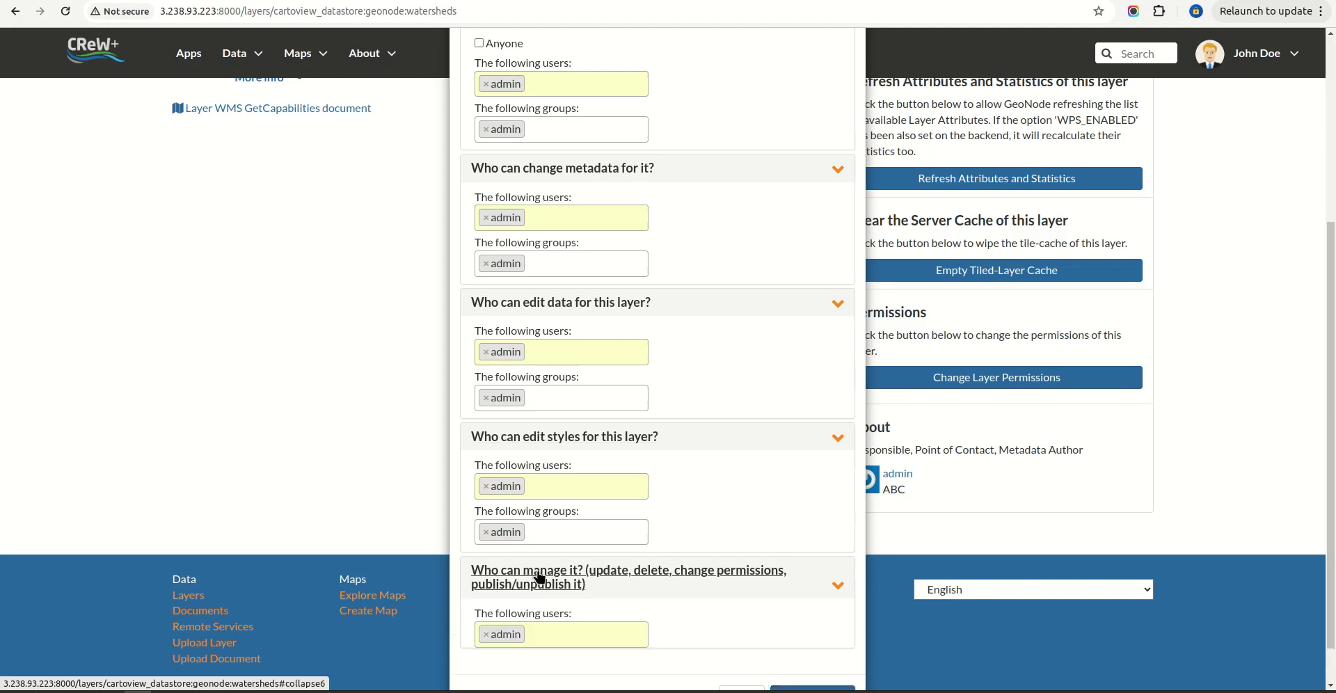
{"action": "scroll", "coordinate": [536, 577], "scroll_direction": "down", "scroll_amount": 2}
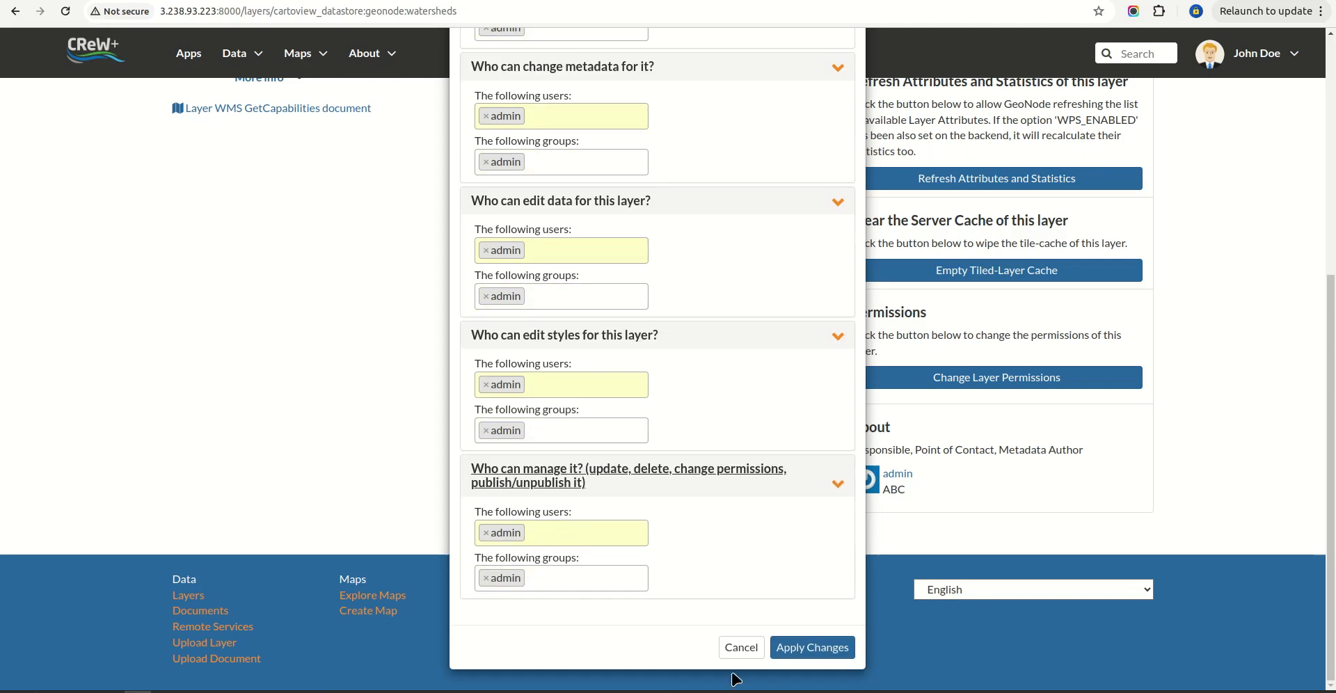
{"action": "left_click", "coordinate": [741, 647]}
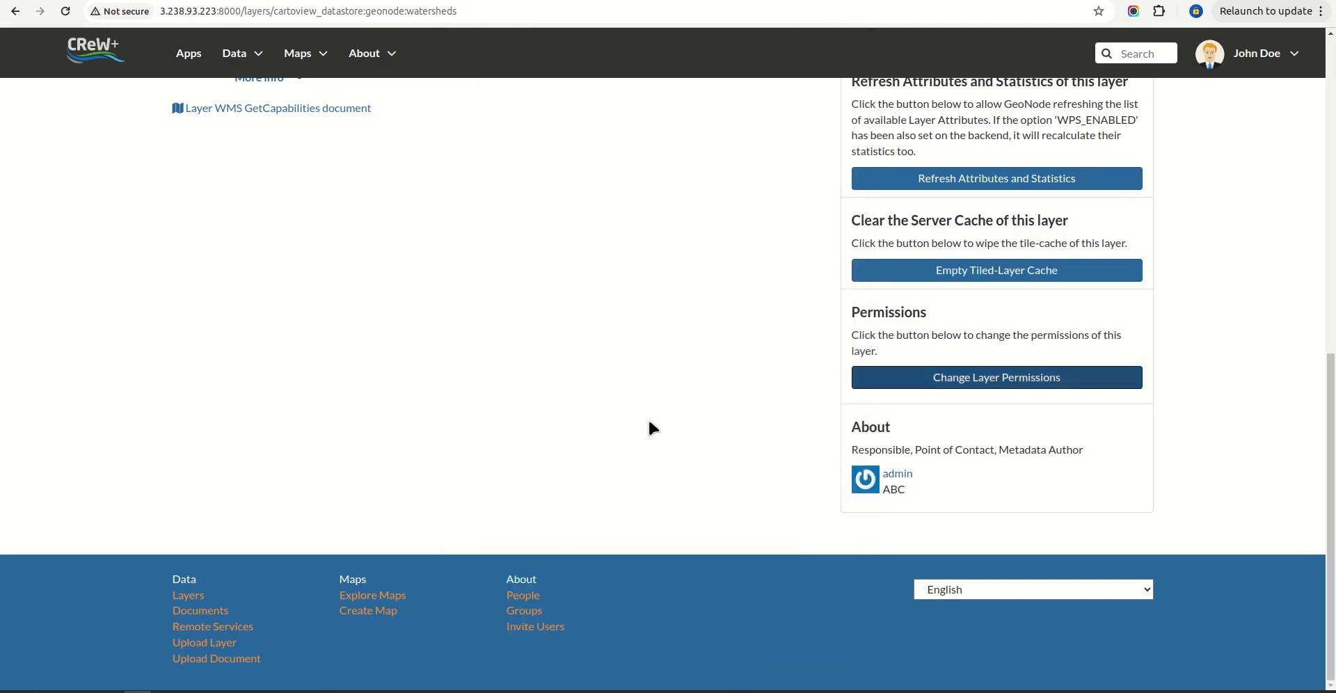